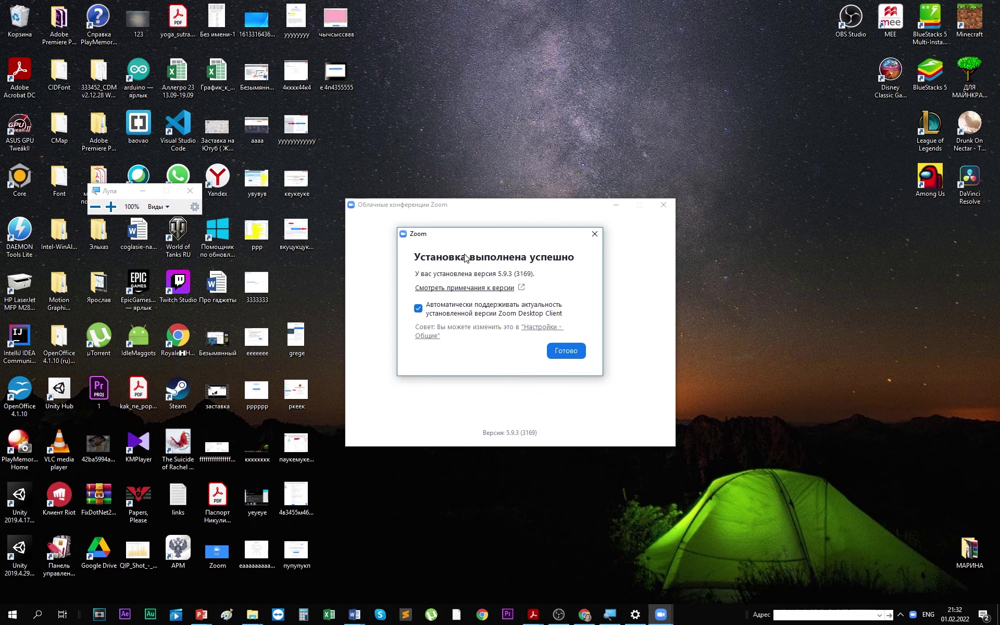
- Finish installing Zoom 5.9.3 (3169), leaving desktop client auto-updates checked
left_click_drag(119, 194, 236, 129)
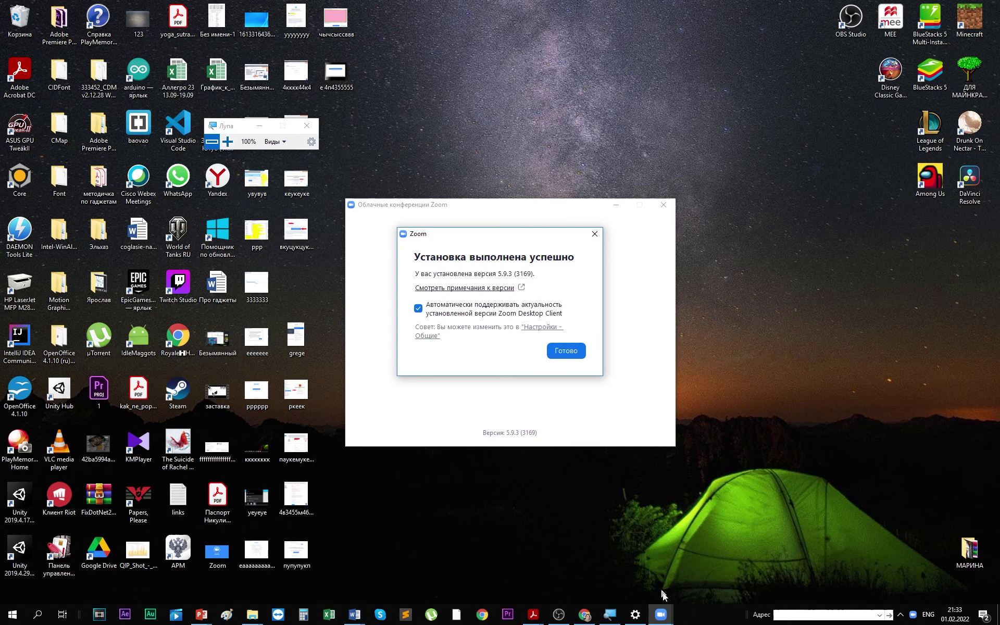
- Pin Zoom to the Windows taskbar with 'Закрепить на панели задач' from its taskbar icon
left_click(228, 141)
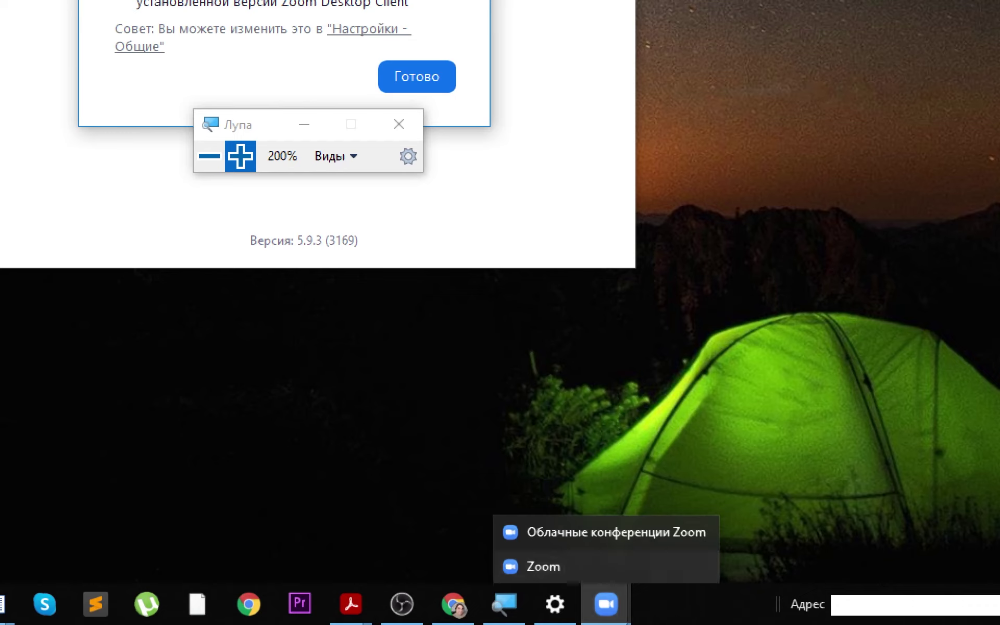
left_click(607, 604)
right_click(604, 603)
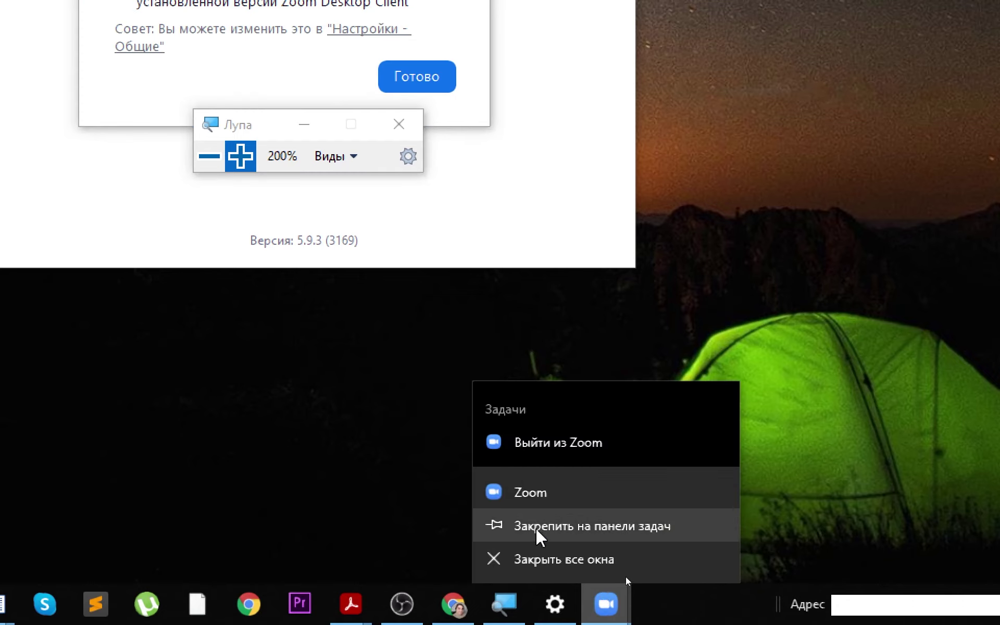
left_click(209, 157)
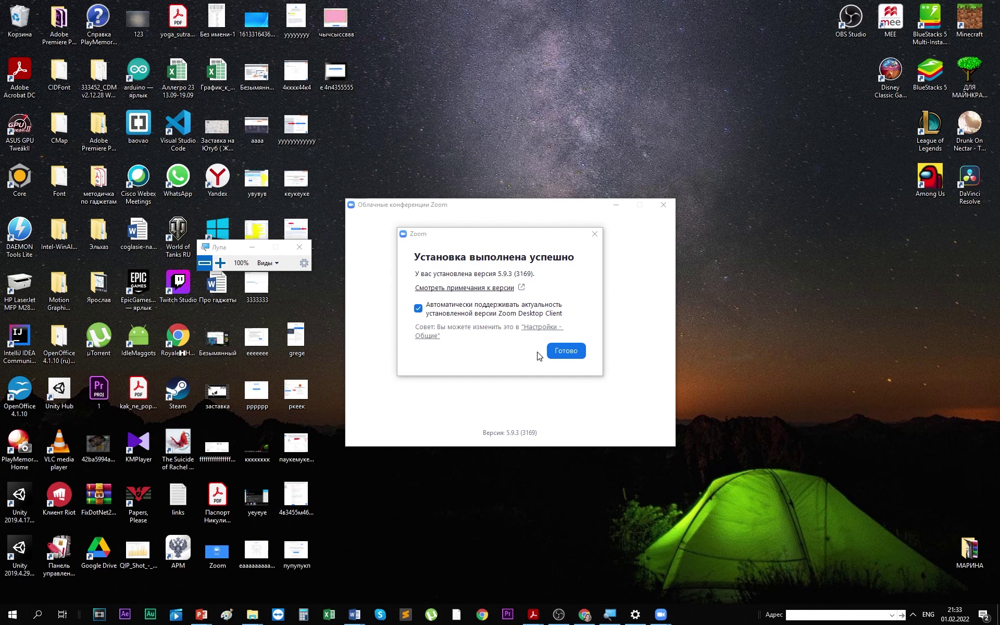
- Dismiss the install dialog with Готово and close the Zoom window, leaving the desktop
left_click(566, 351)
left_click(663, 205)
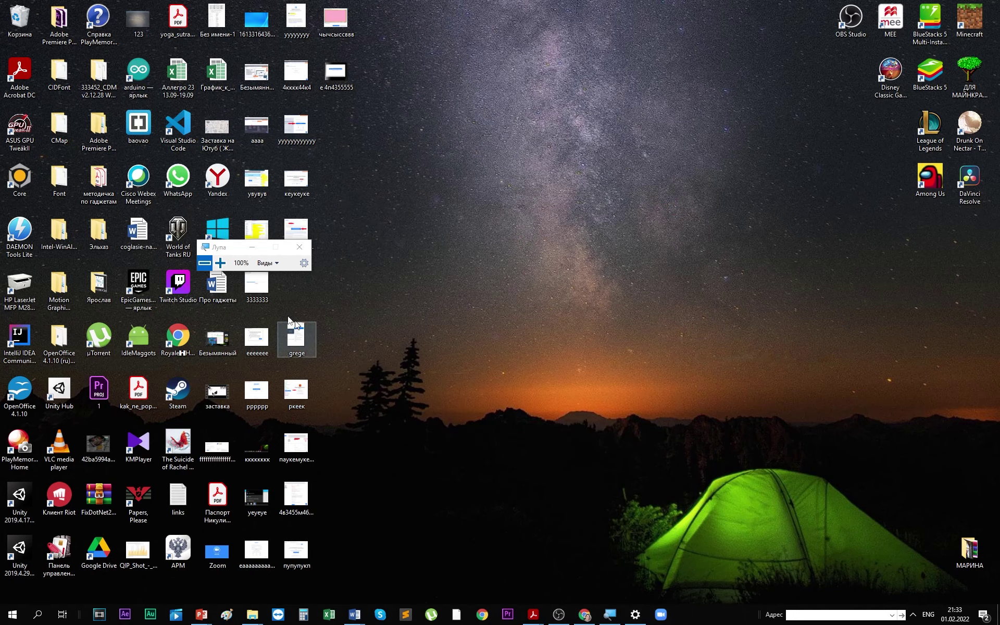
key("super+plus")
key("super+minus")
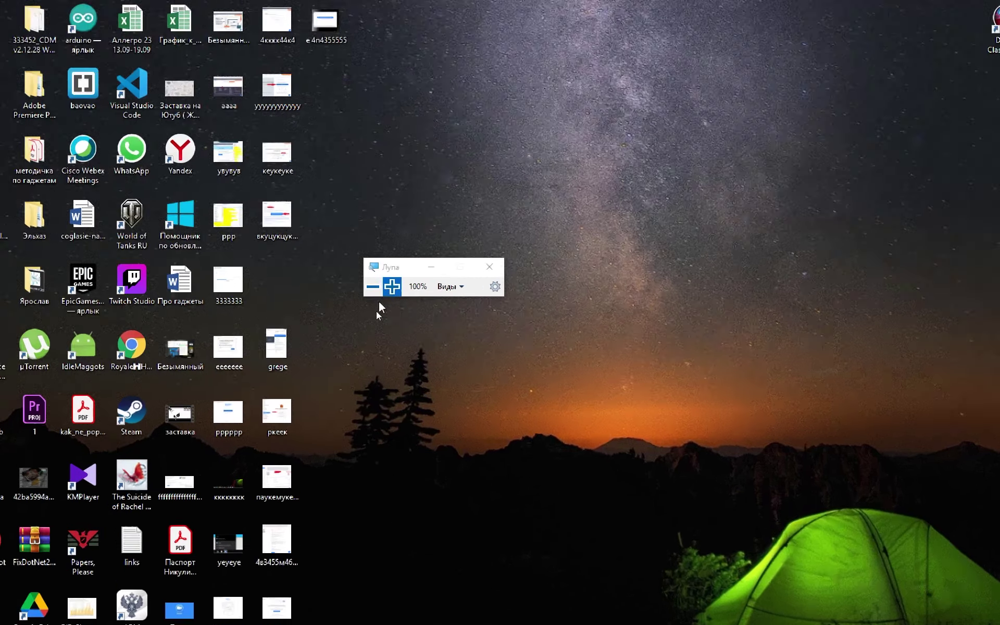
left_click(388, 282)
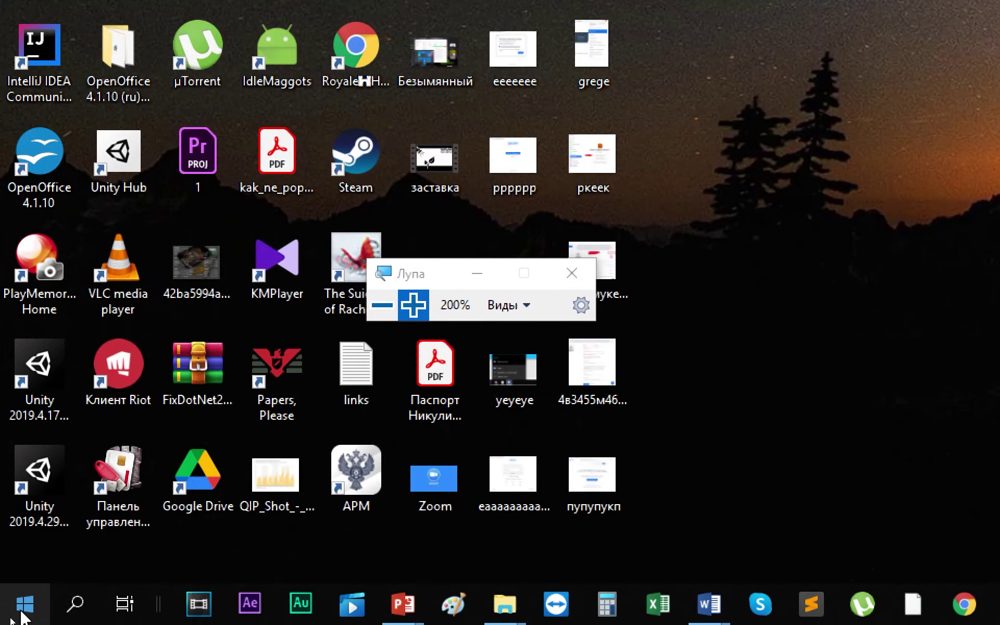
- Expand the Zoom folder in the Start menu's app list
left_click(25, 604)
key("super+minus")
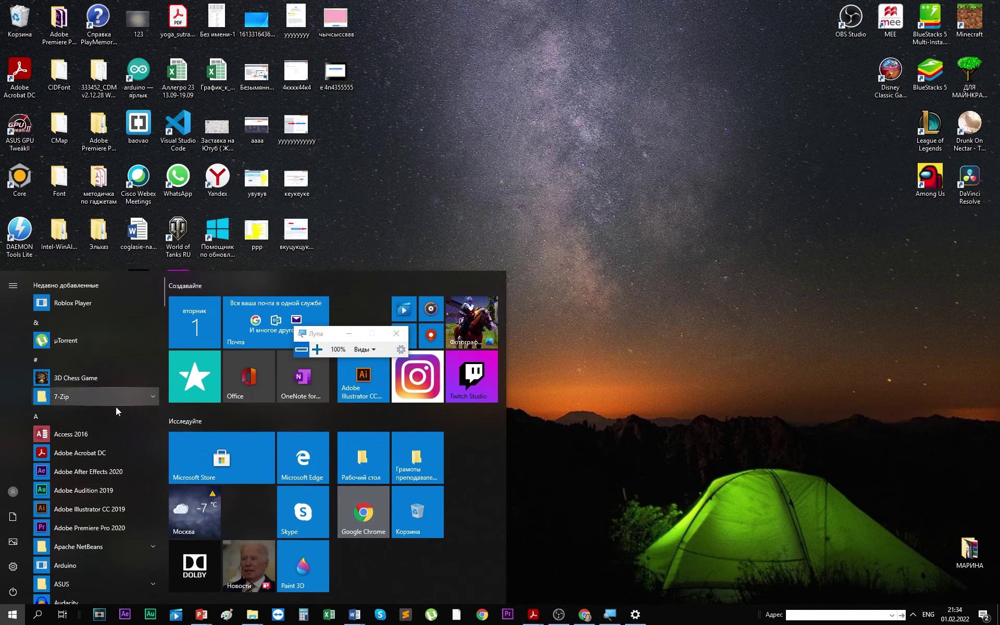
scroll(116, 407, "down", 6)
scroll(116, 400, "down", 3)
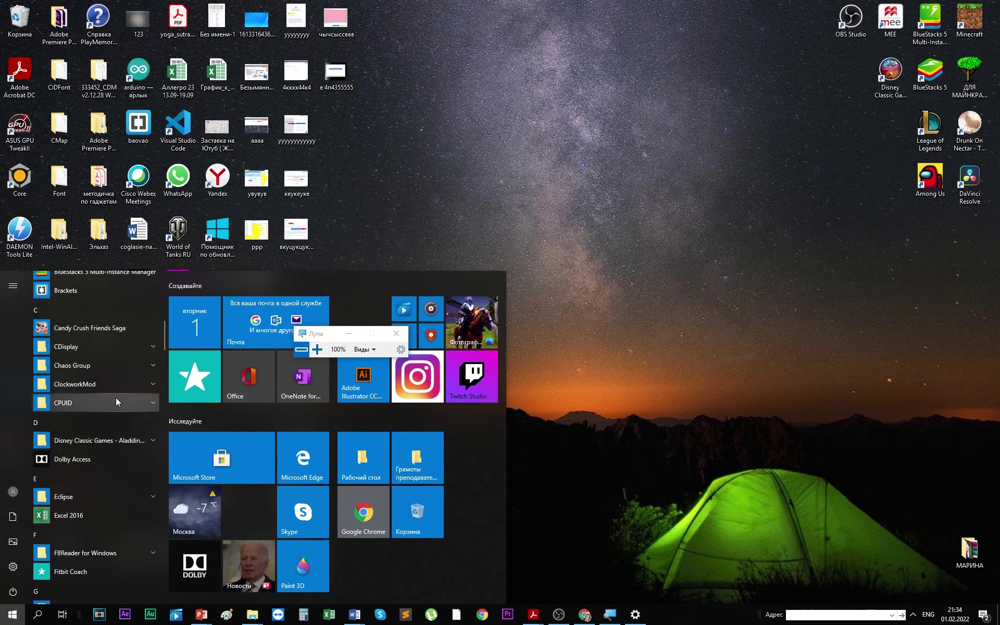
scroll(109, 392, "up", 5)
scroll(109, 392, "up", 5)
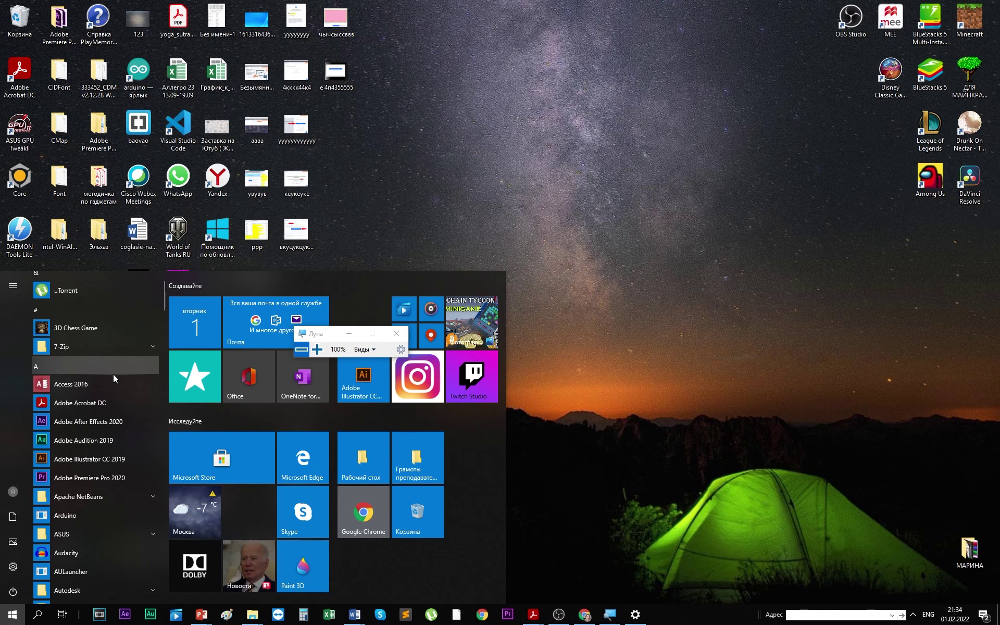
scroll(108, 414, "down", 10)
scroll(108, 419, "down", 15)
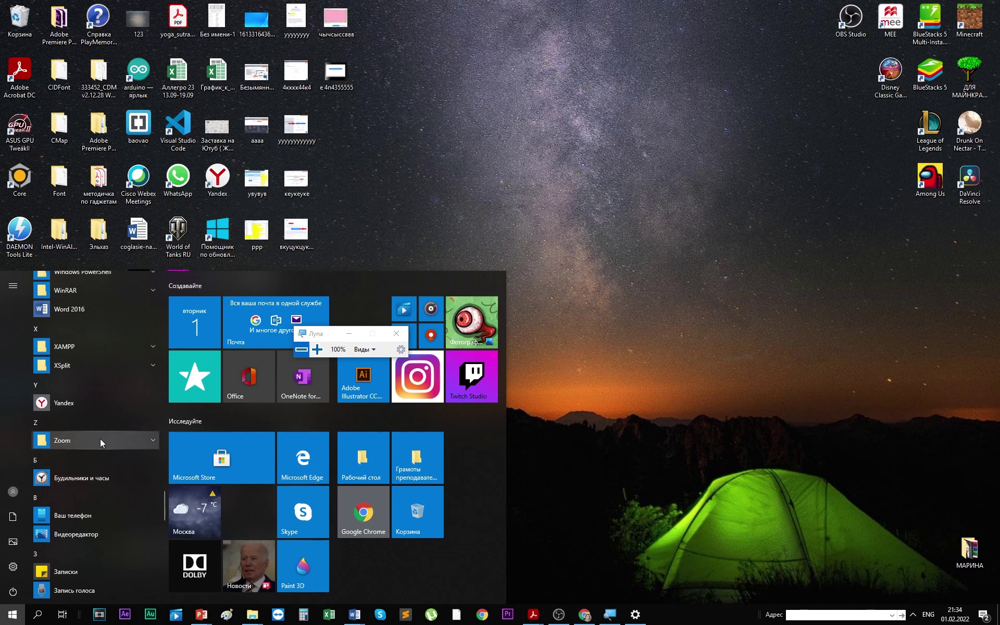
left_click(100, 439)
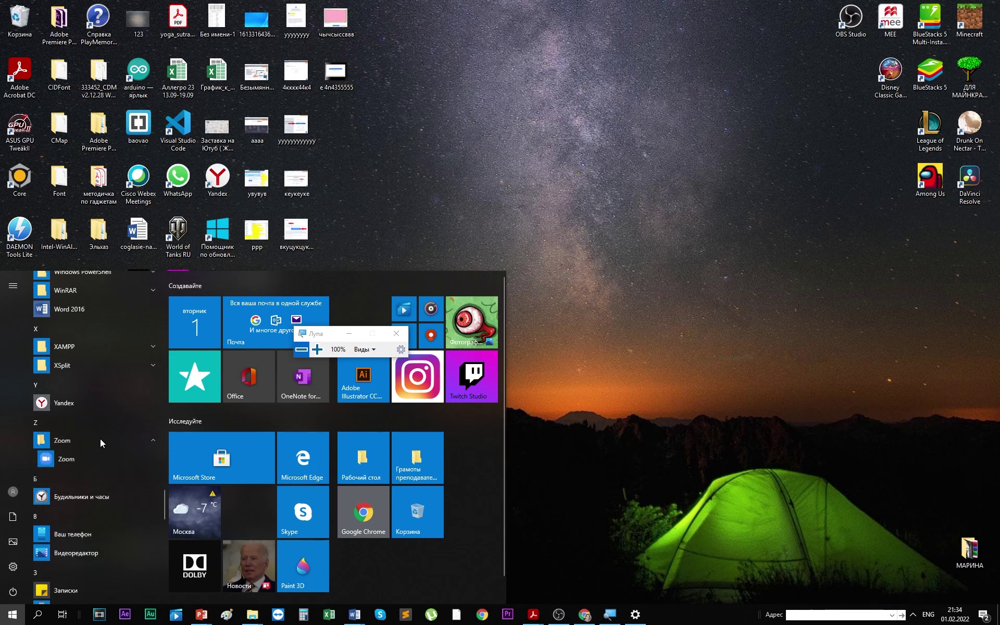
- Pin Zoom to Start and drag its entry onto the desktop as a shortcut
right_click(58, 459)
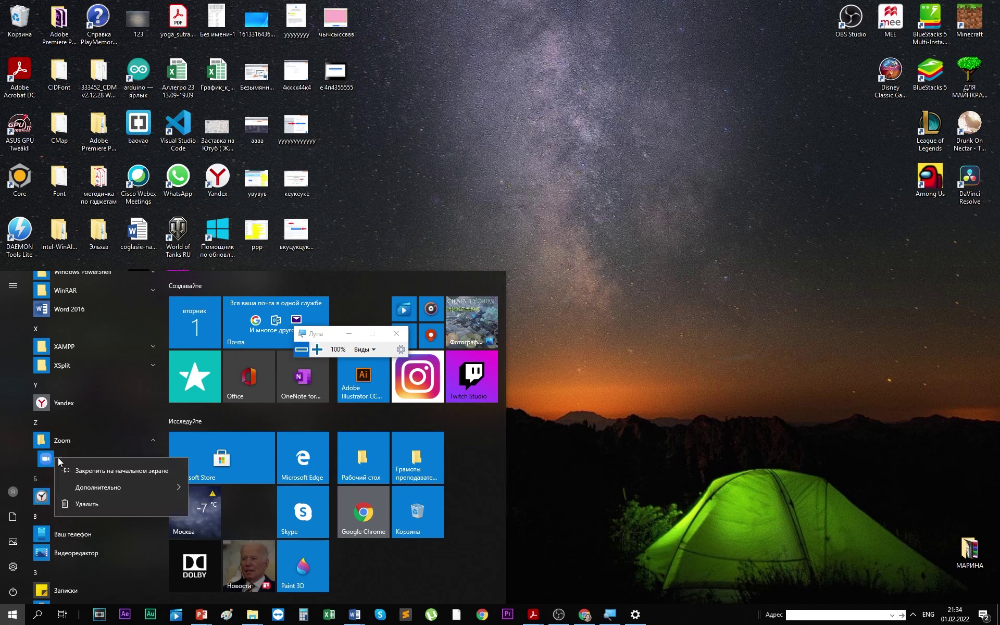
left_click(95, 472)
left_click_drag(467, 514, 663, 617)
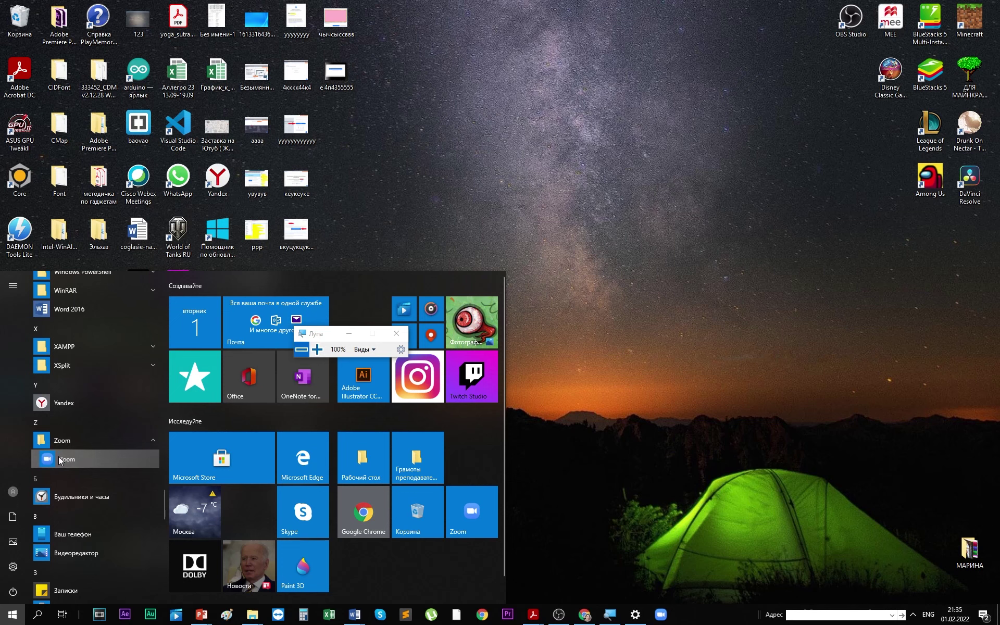
left_click_drag(58, 462, 586, 185)
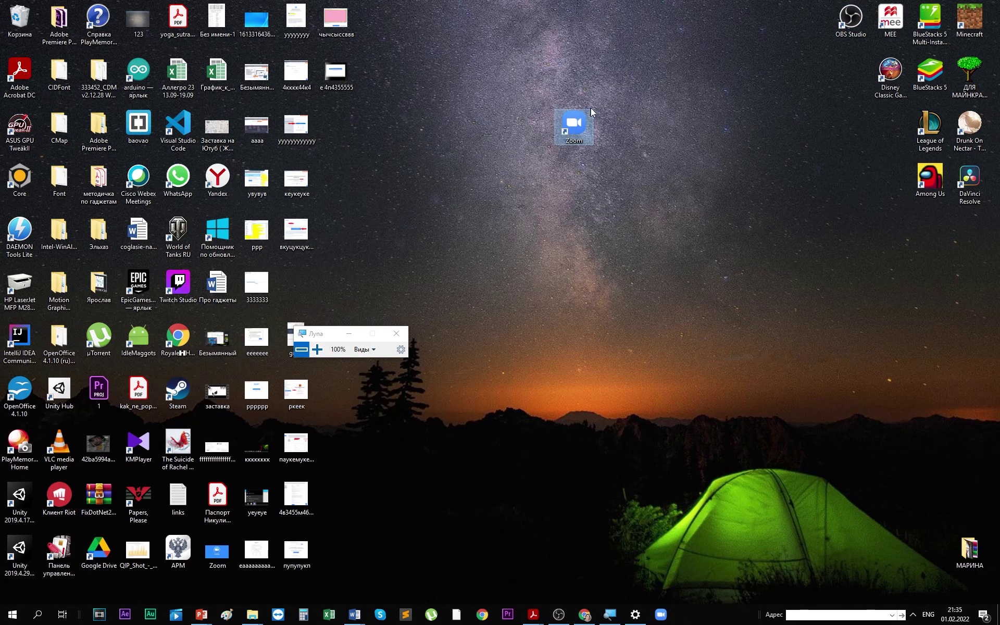
- Move the Zoom shortcut into the desktop icon grid and launch Zoom from it
left_click_drag(582, 117, 372, 414)
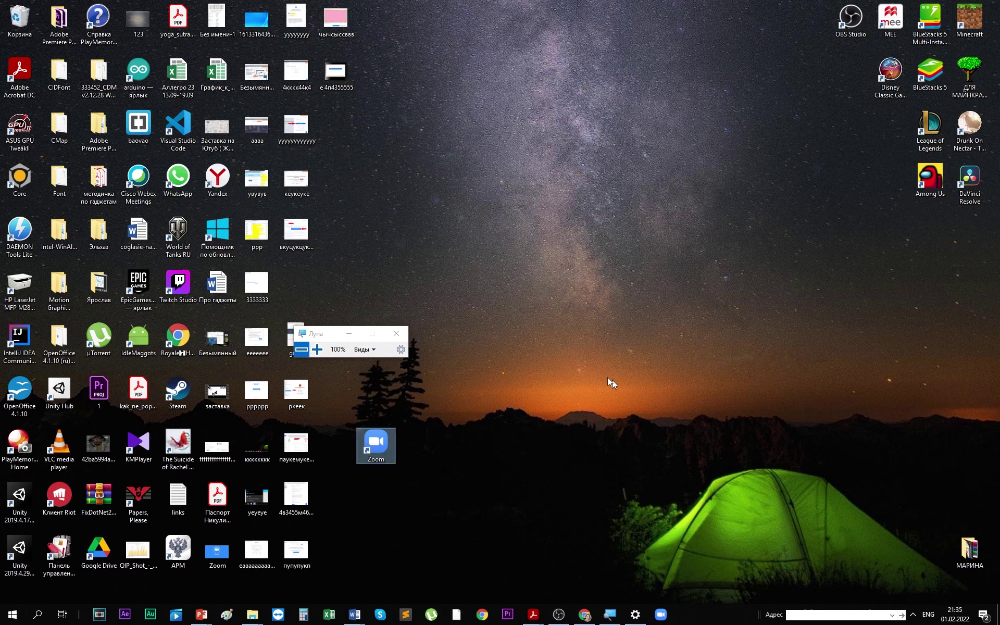
left_click(450, 337)
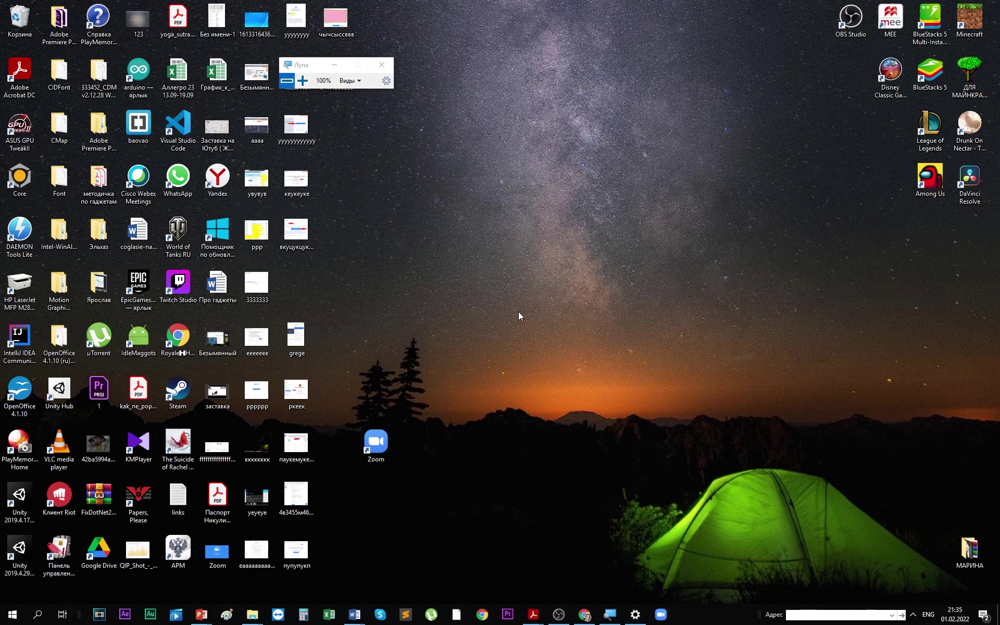
left_click(391, 447)
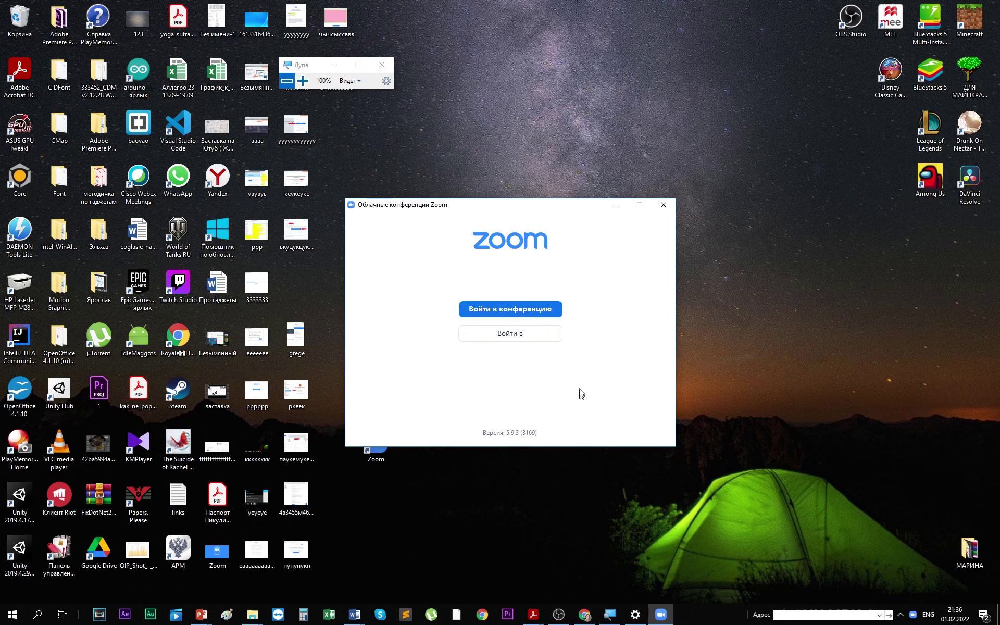
- Open Zoom's 'Войти в' sign-in form and nudge its window slightly upward
left_click(504, 337)
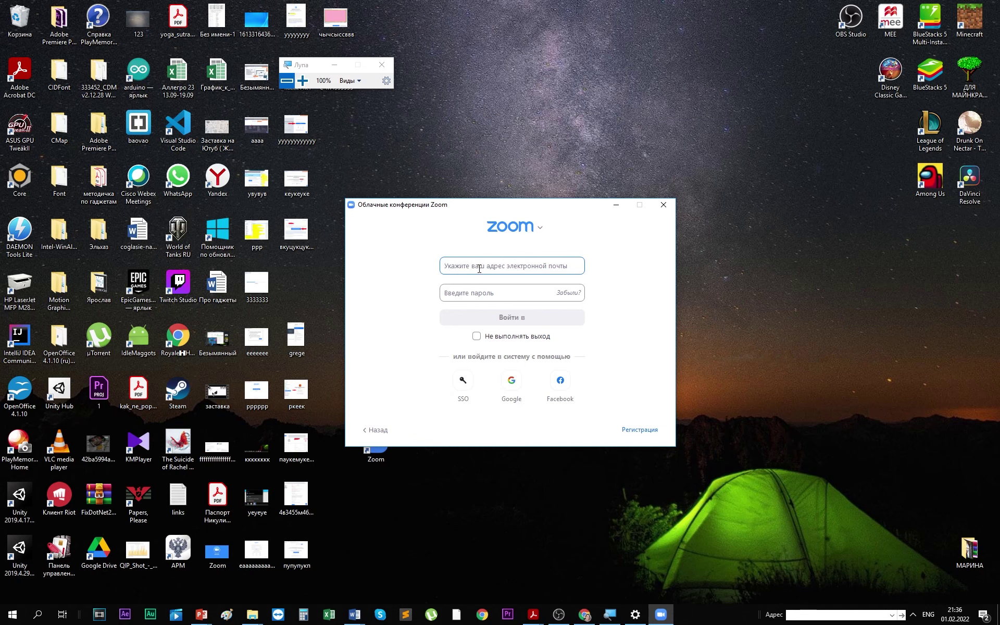
left_click(482, 293)
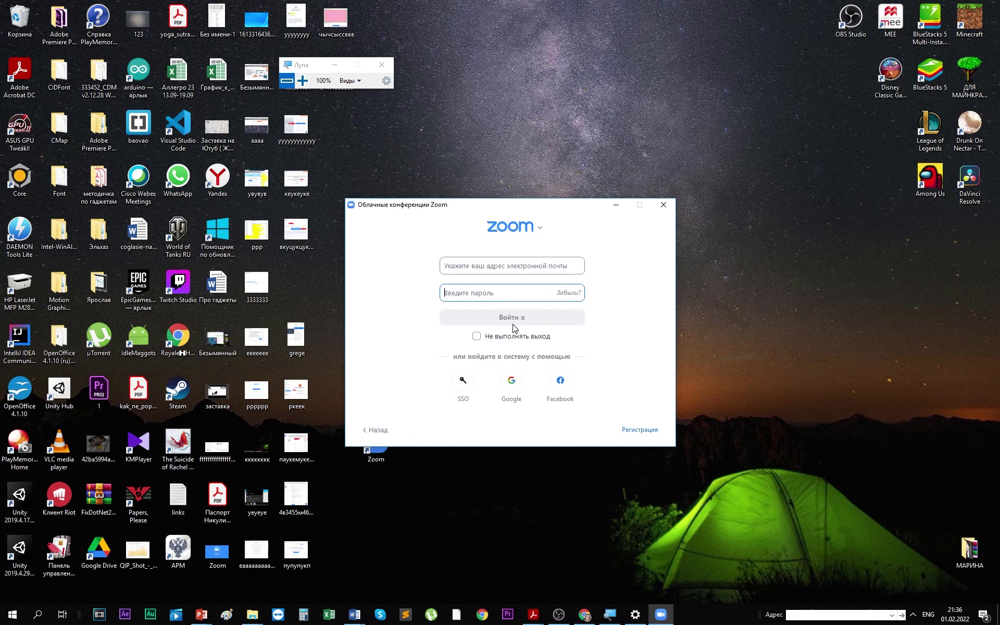
left_click(544, 319)
left_click_drag(454, 204, 443, 172)
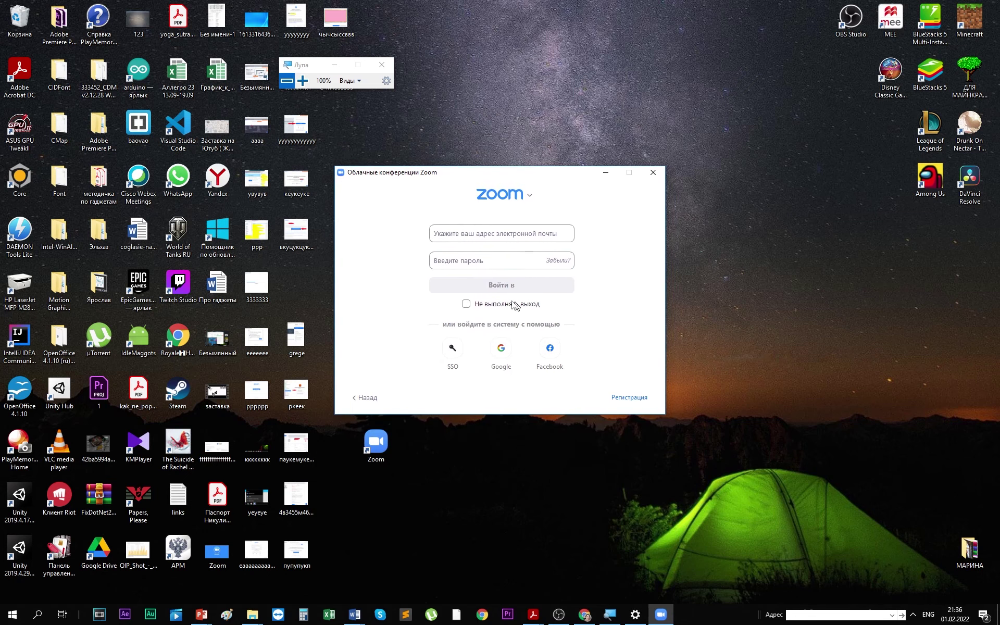
- Sign in to Zoom with Google, choosing the account in Chrome and reopening Zoom Meetings
left_click(501, 349)
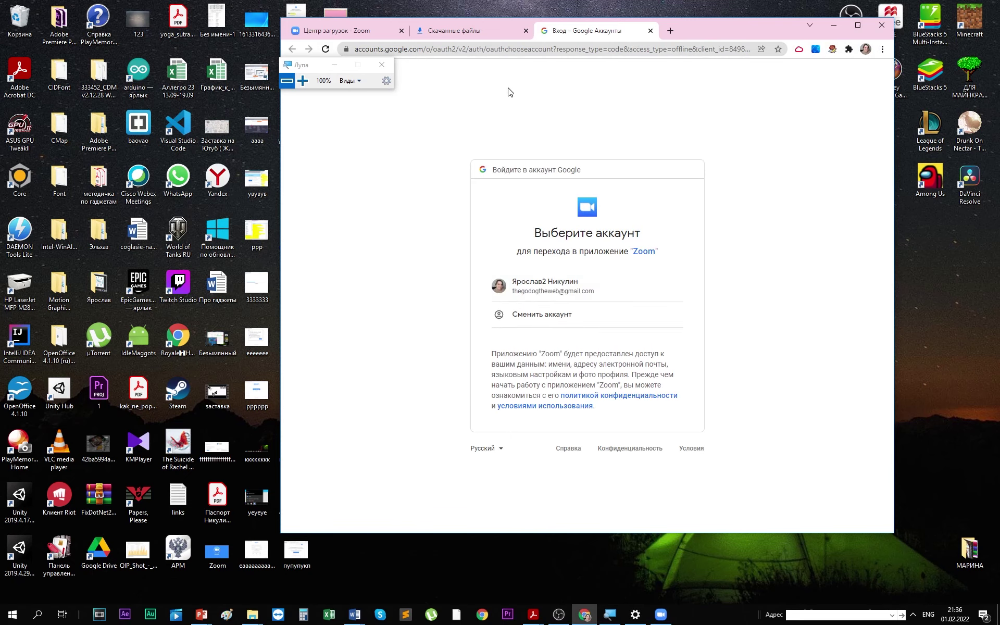
left_click(858, 25)
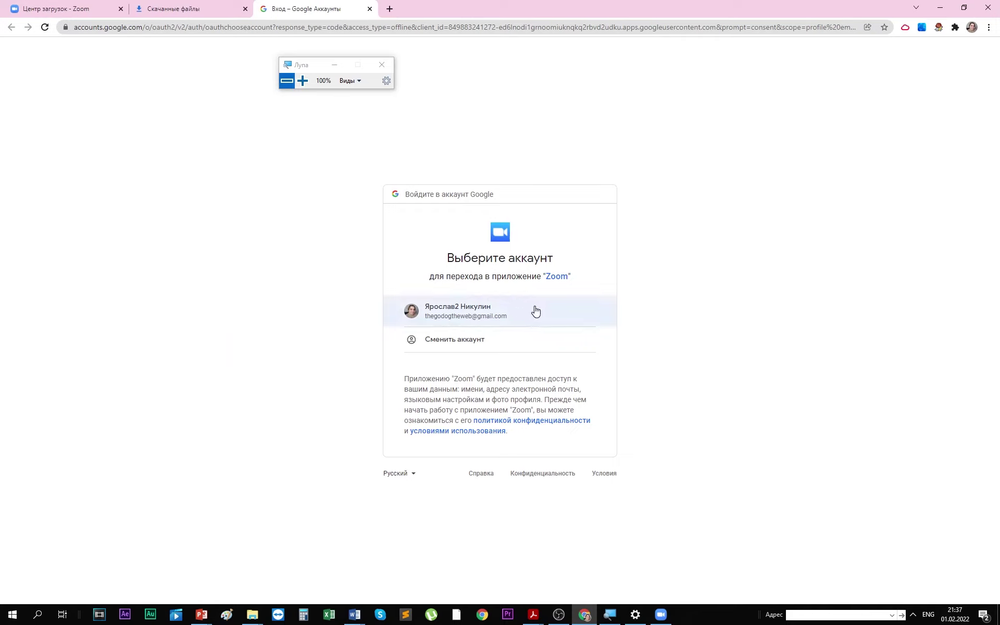
left_click(457, 317)
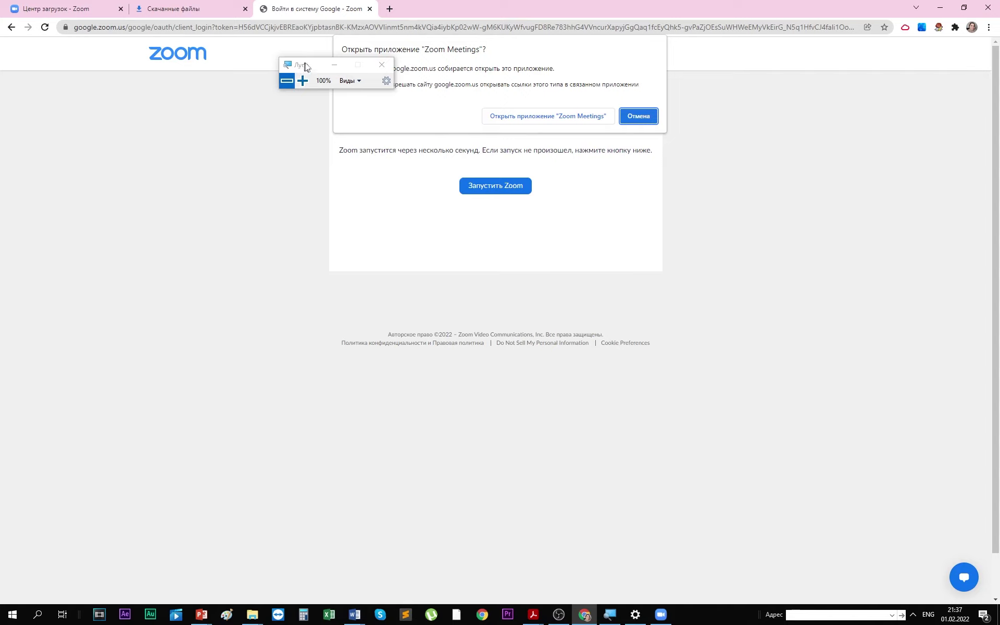
left_click_drag(305, 66, 284, 60)
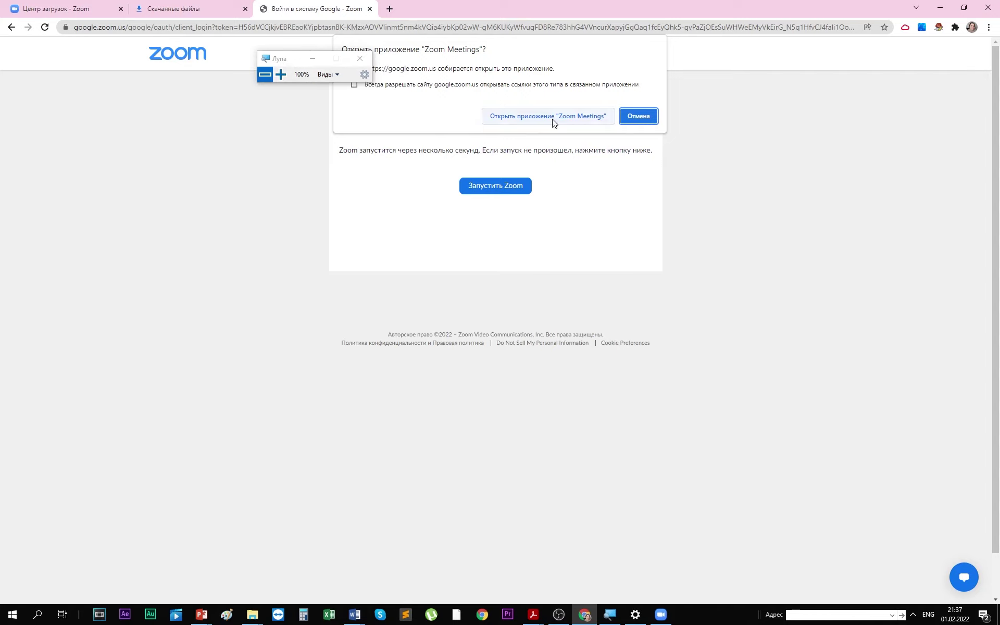
left_click(521, 116)
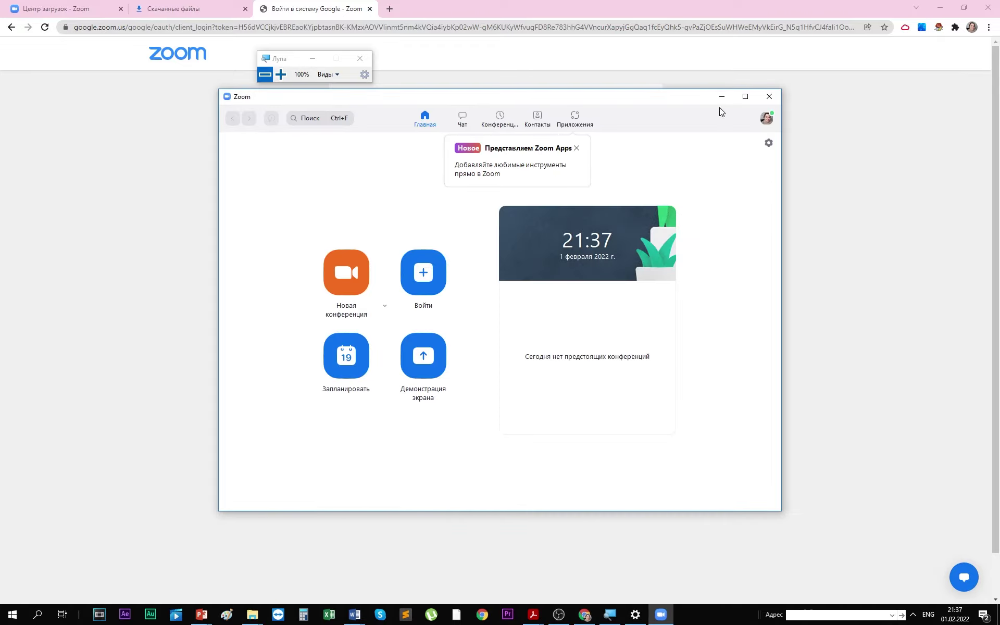
left_click(745, 97)
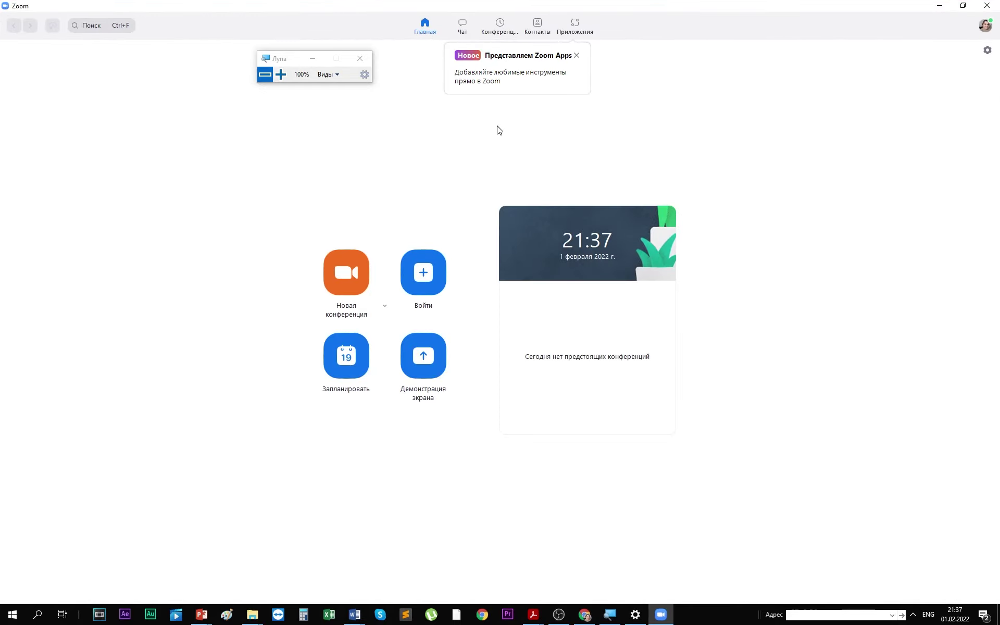
left_click(962, 5)
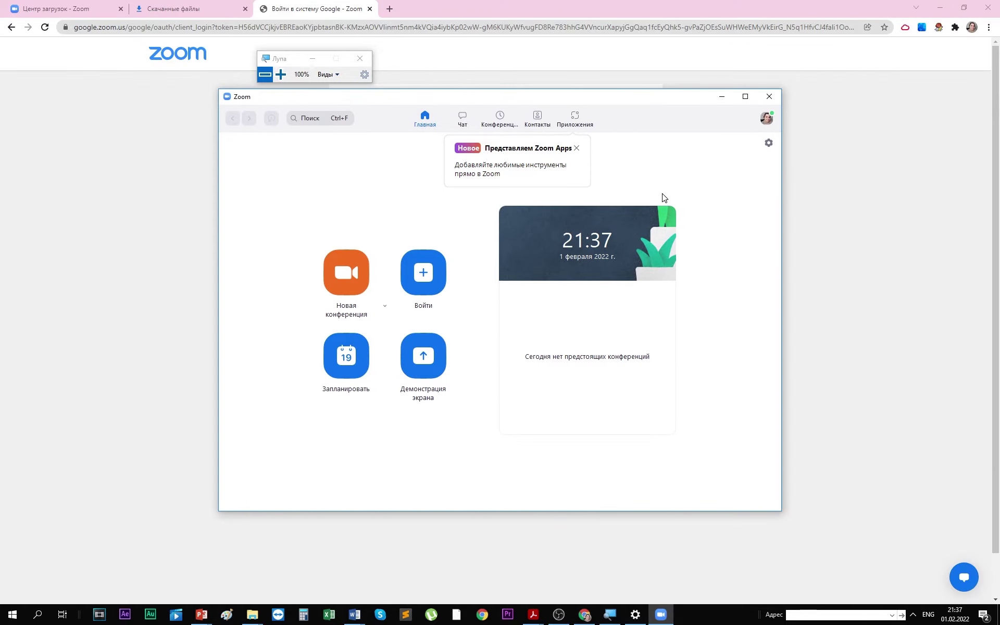
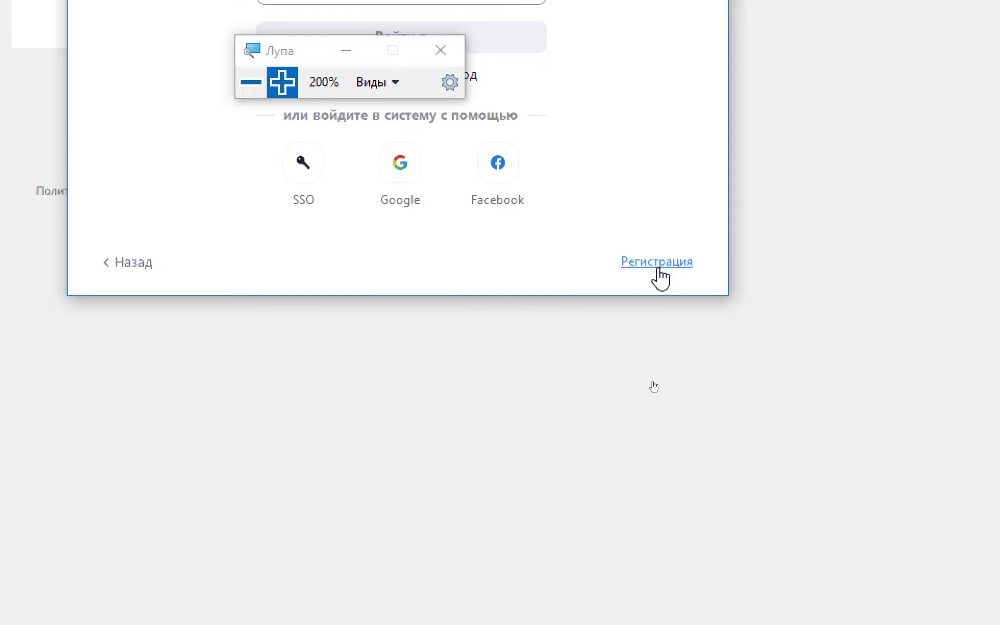
- Start registering a new Zoom account from the client's Регистрация link
left_click(658, 266)
- Choose 30 as the birth day in the sign-up date fields
key("super+minus")
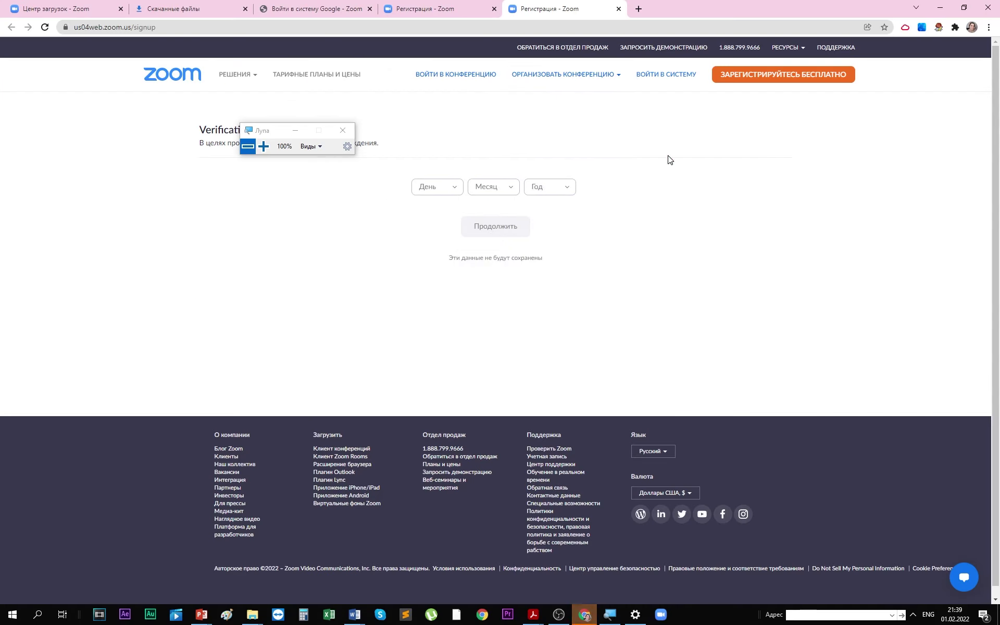
left_click_drag(275, 130, 126, 79)
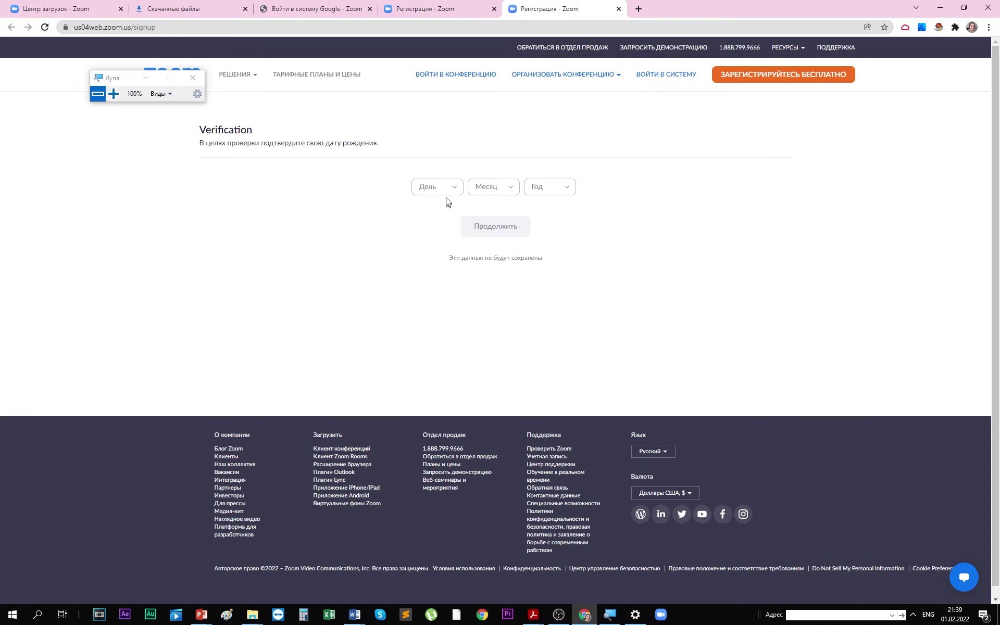
left_click(446, 189)
scroll(442, 279, "down", 8)
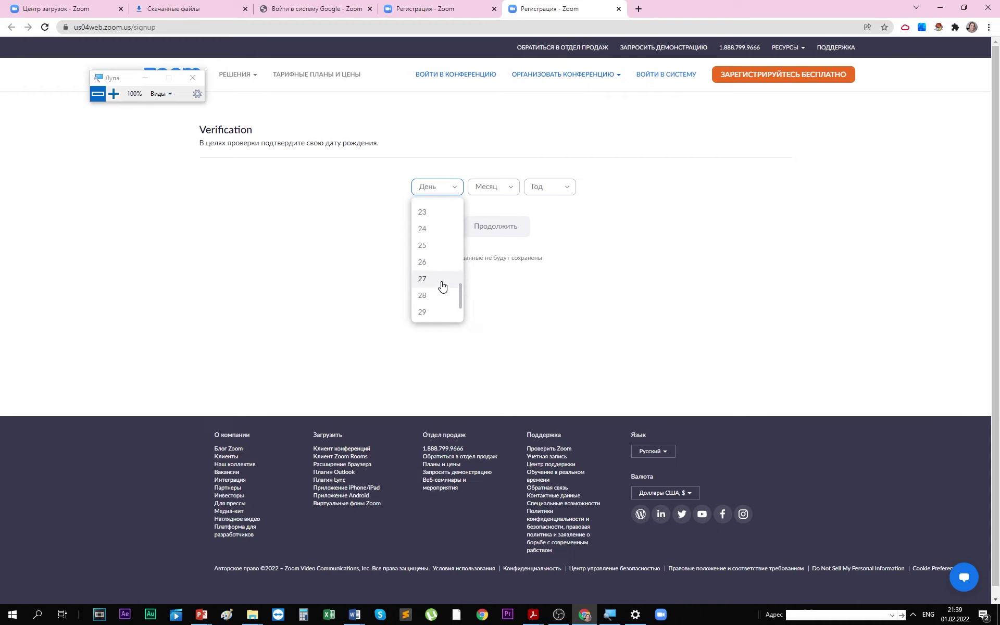
left_click(405, 181)
left_click(453, 188)
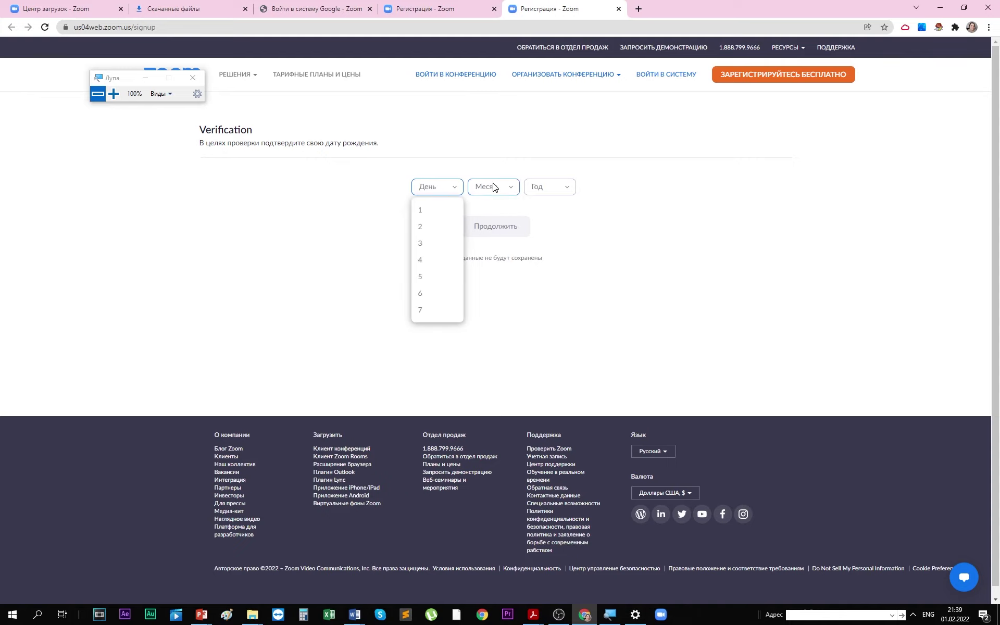
left_click(493, 188)
left_click(547, 188)
left_click(515, 191)
left_click(456, 189)
scroll(422, 304, "down", 8)
scroll(422, 305, "down", 1)
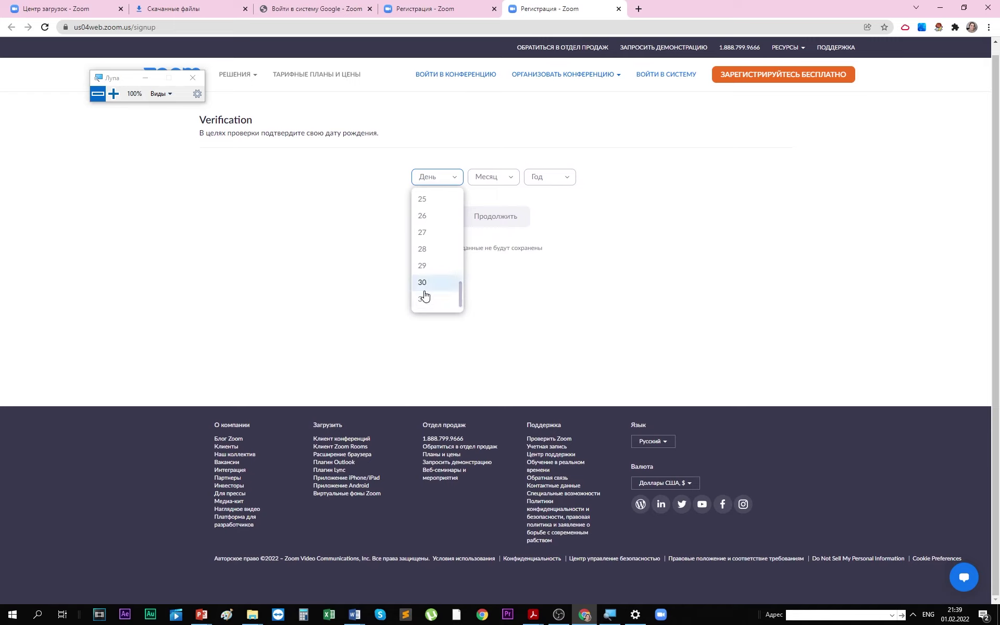
left_click(424, 293)
left_click(500, 179)
left_click(498, 283)
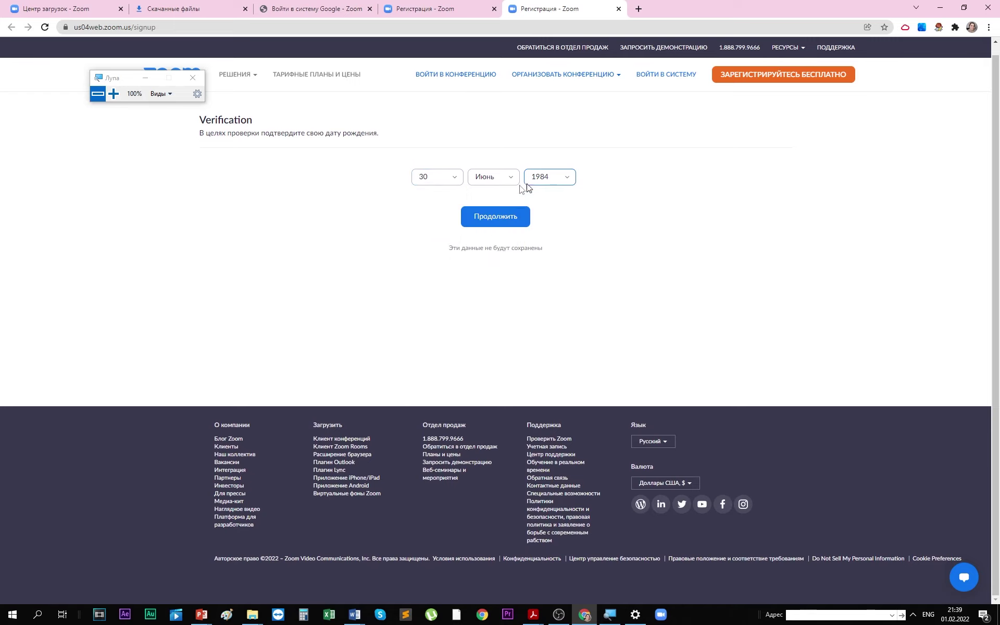
left_click(497, 222)
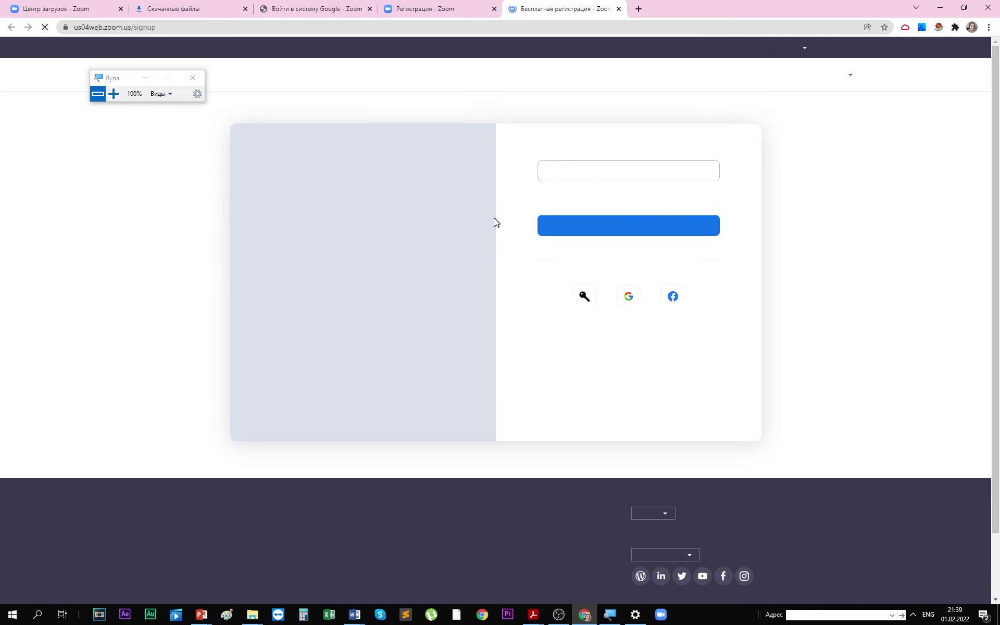
- Register with the autofilled mail.ru e-mail address and check it in the confirmation
left_click(557, 166)
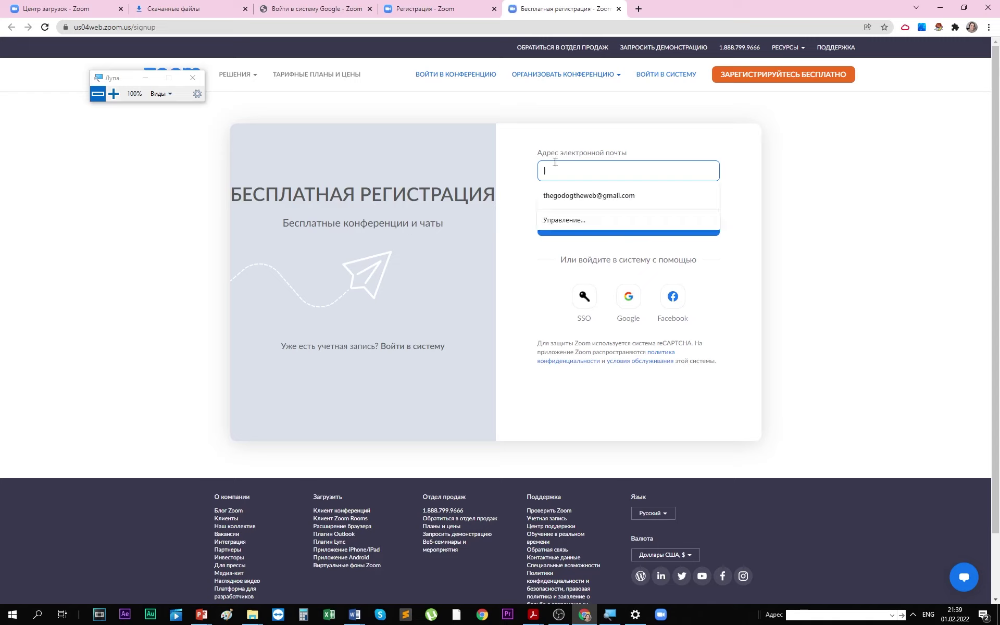
left_click(568, 196)
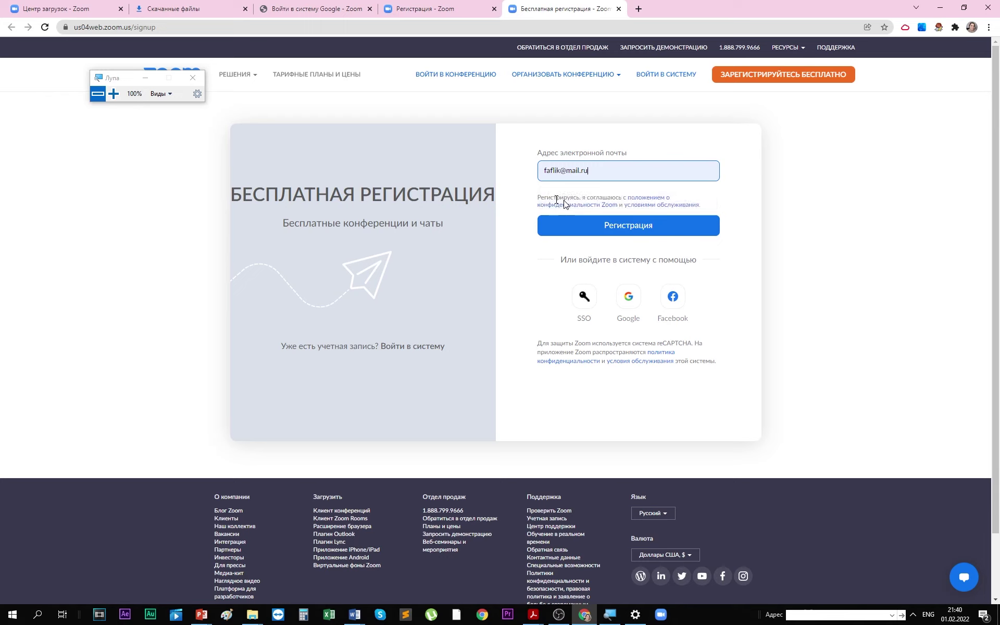
left_click(617, 228)
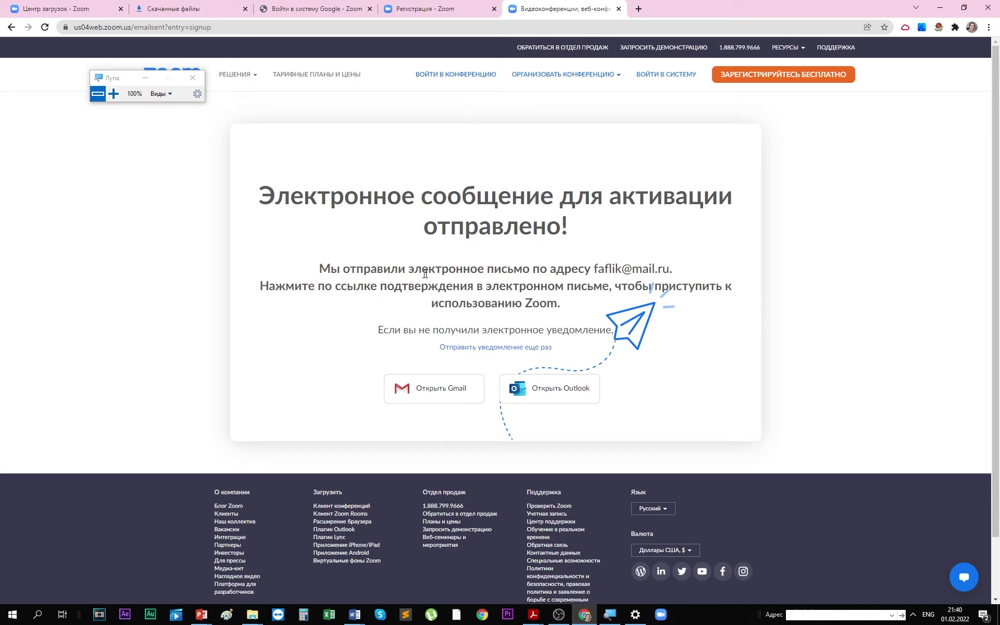
left_click_drag(597, 268, 706, 281)
left_click(276, 285)
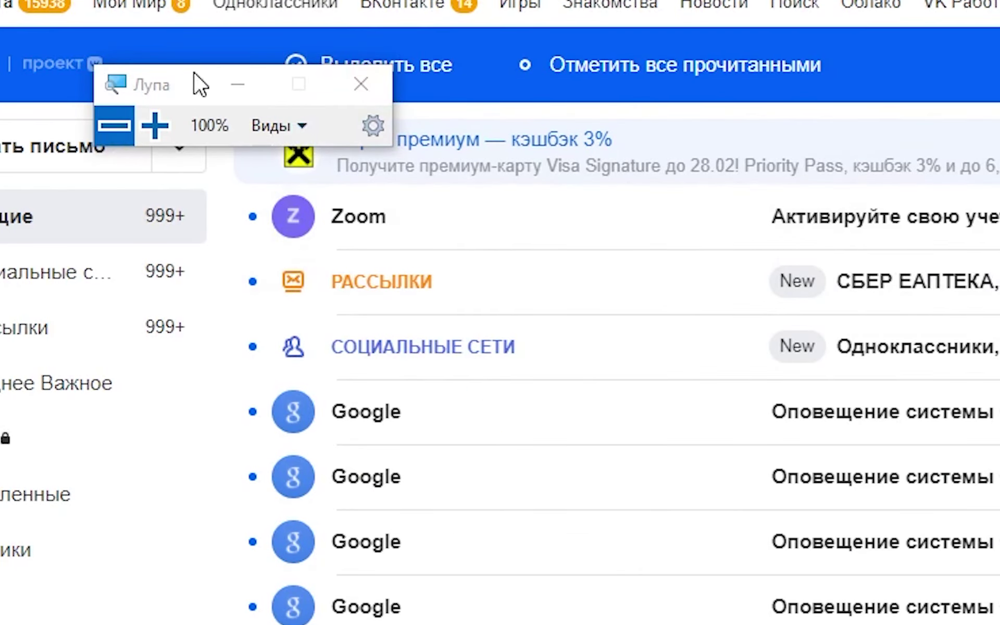
- Open Zoom's activation e-mail in the inbox and follow its АКТИВИРОВАТЬ УЧЕТНУЮ ЗАПИСЬ link
left_click_drag(196, 74, 419, 383)
left_click(383, 434)
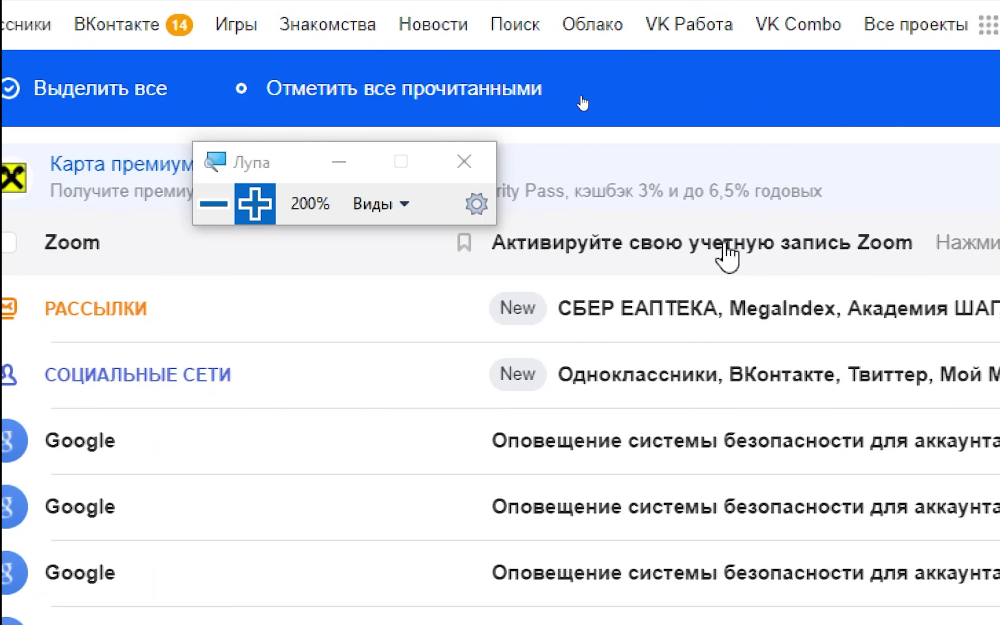
left_click(724, 246)
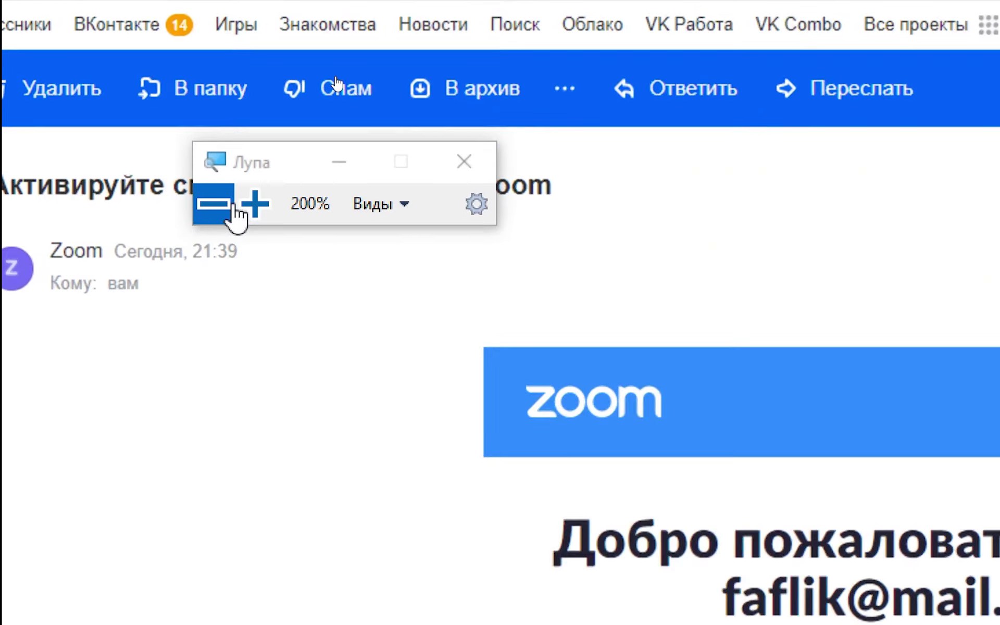
left_click(214, 204)
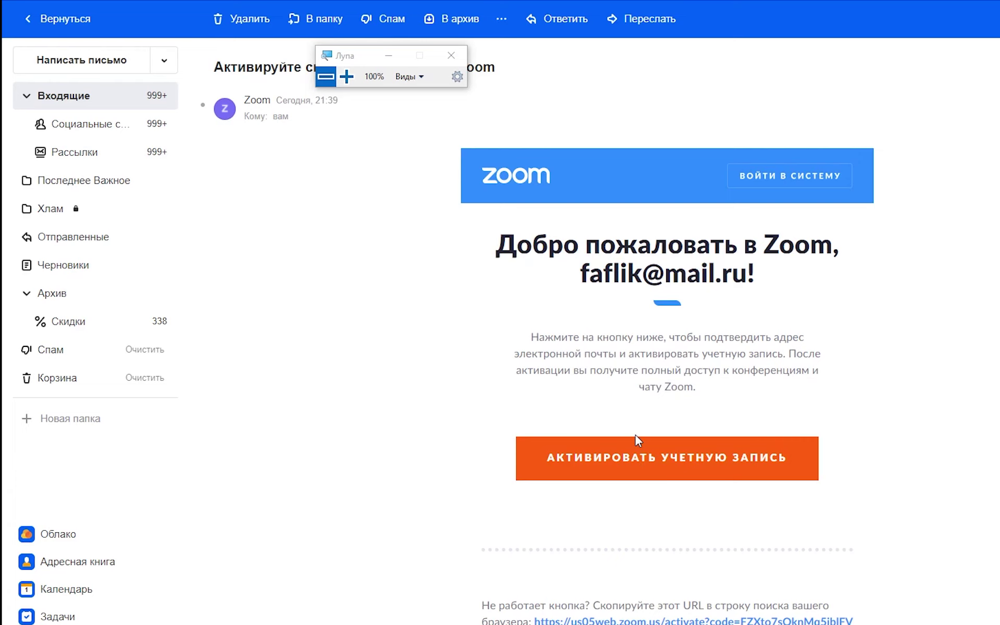
left_click(644, 462)
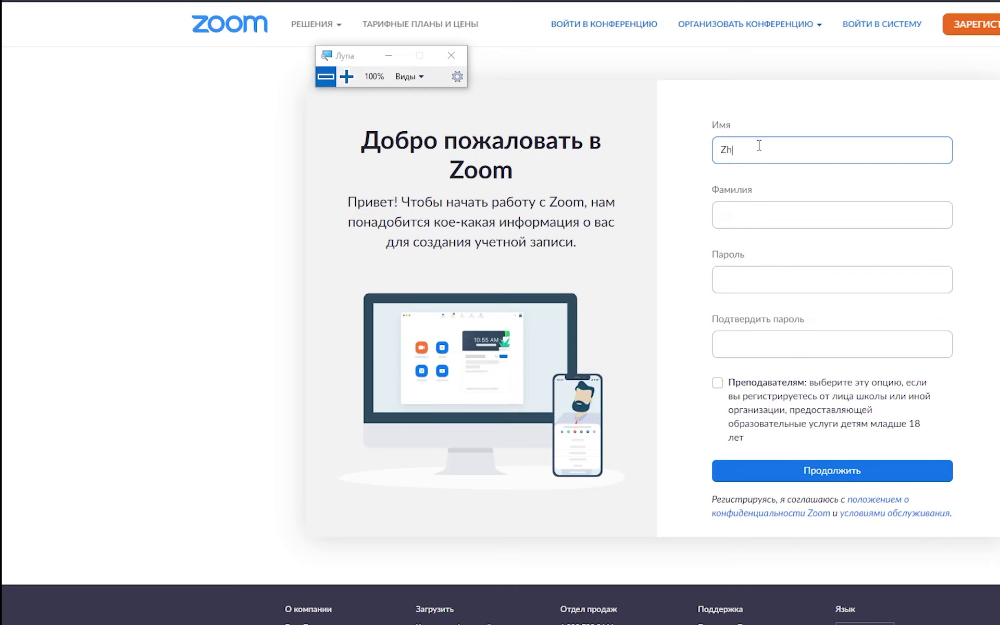
- Enter the first and last name, paste and confirm the password, and submit the profile
left_click(759, 146)
key("Tab")
key("Tab")
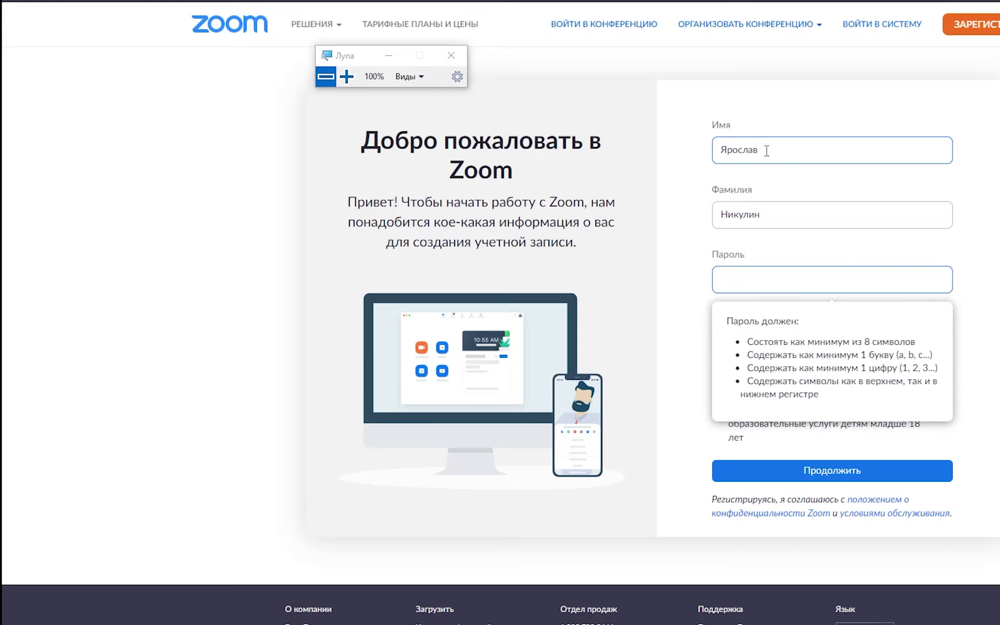
key("ctrl+v")
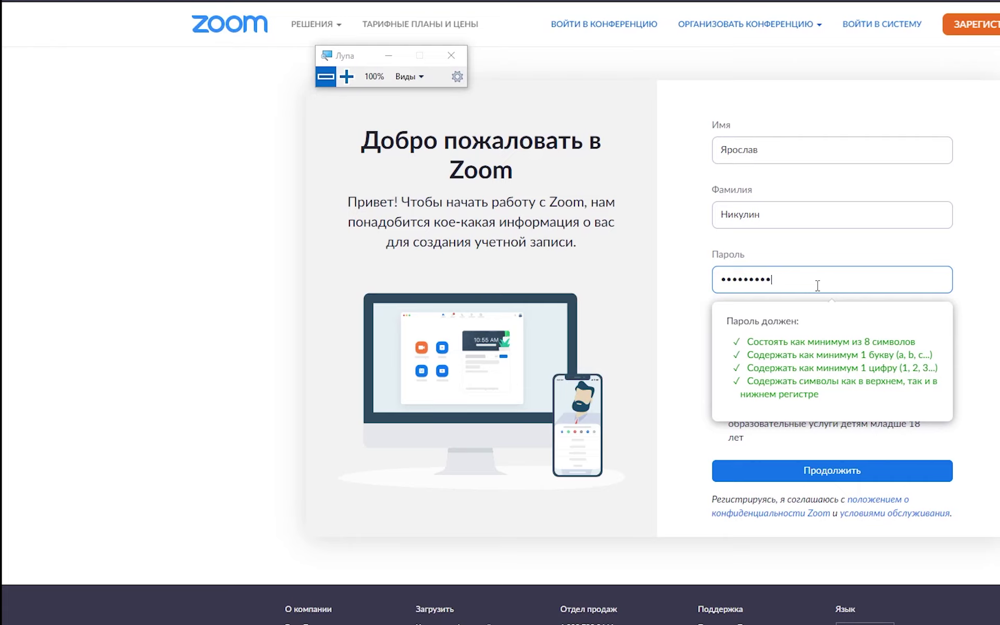
key("Tab")
type("1")
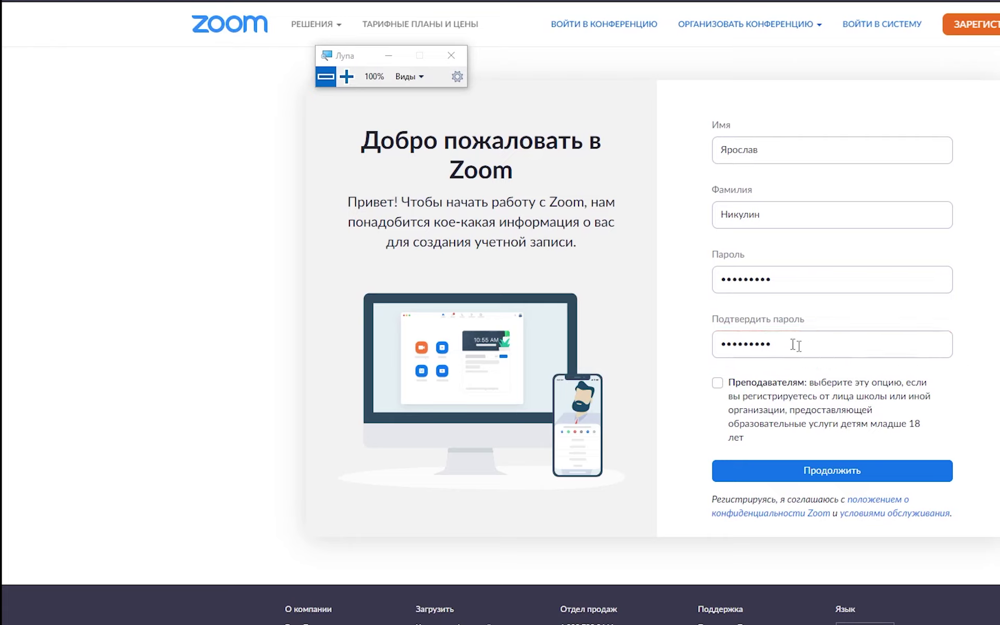
left_click(805, 285)
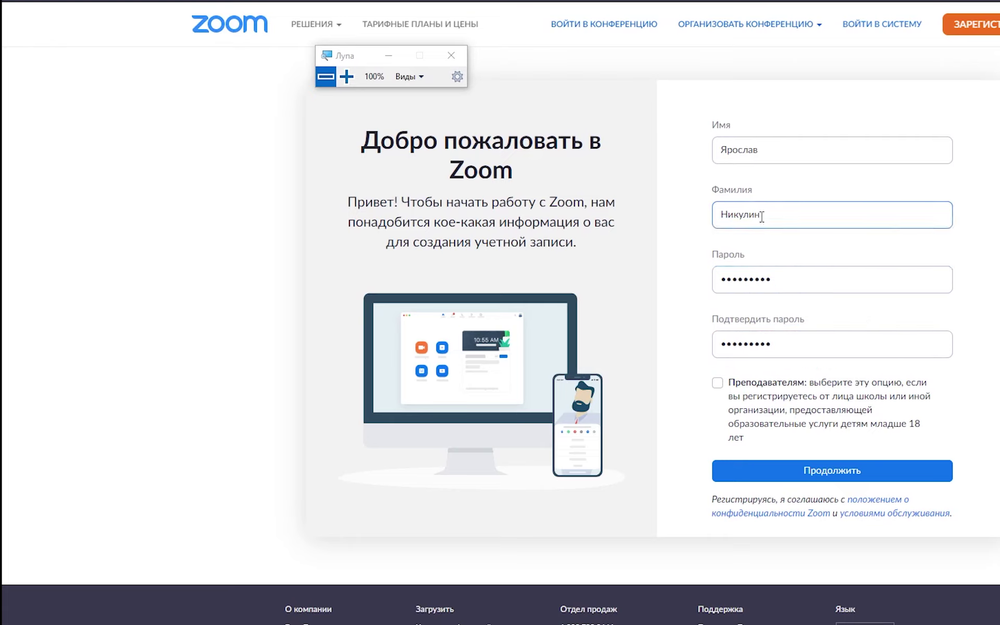
left_click(828, 471)
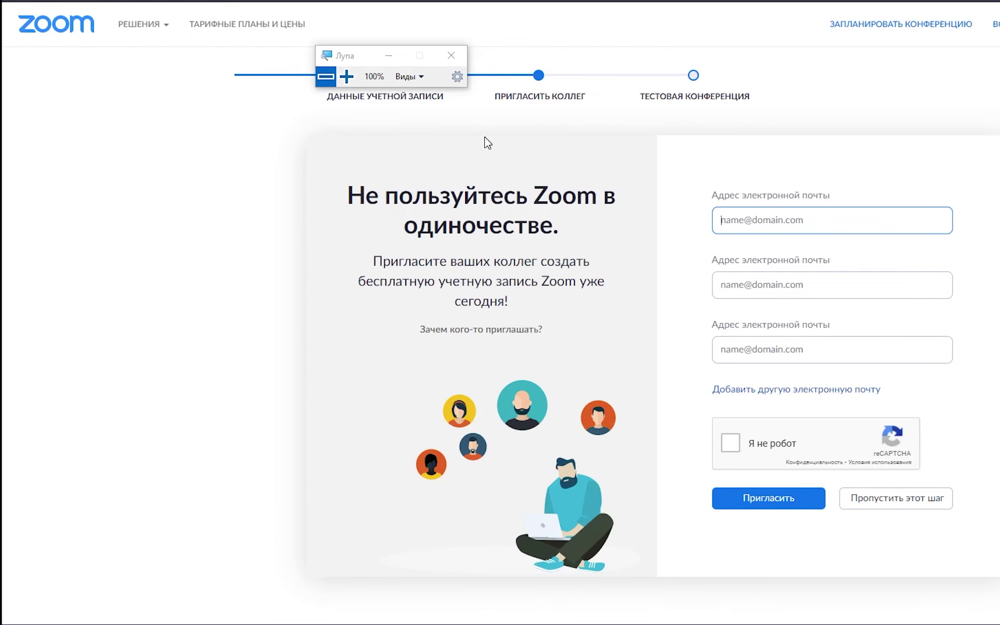
- Skip the invite-colleagues step with Пропустить этот шаг
left_click(801, 223)
left_click(893, 508)
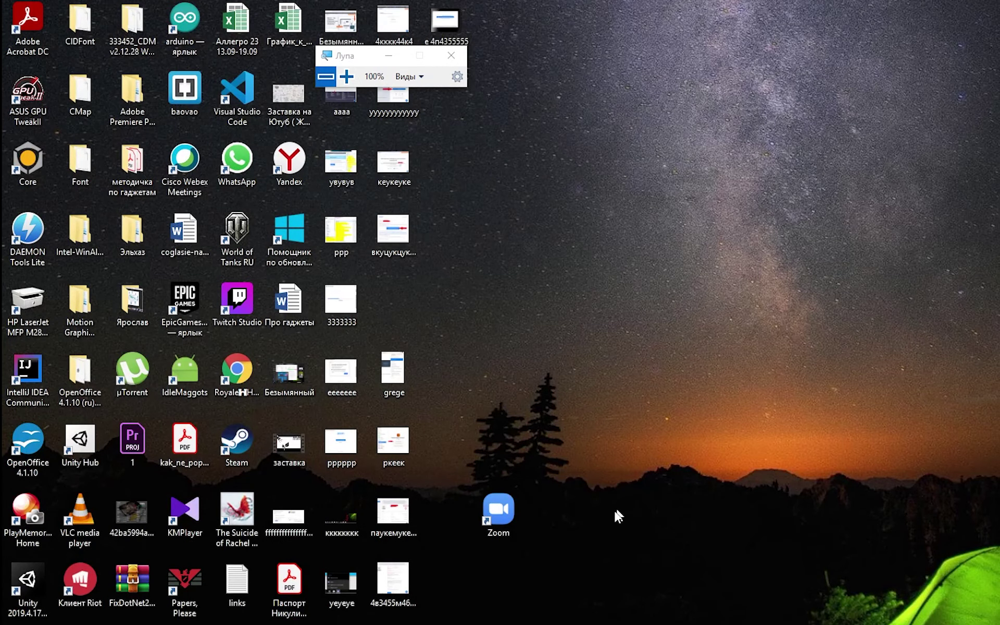
- Launch the Zoom desktop app and sign in with the new account's e-mail and password
left_click(498, 510)
left_click(723, 362)
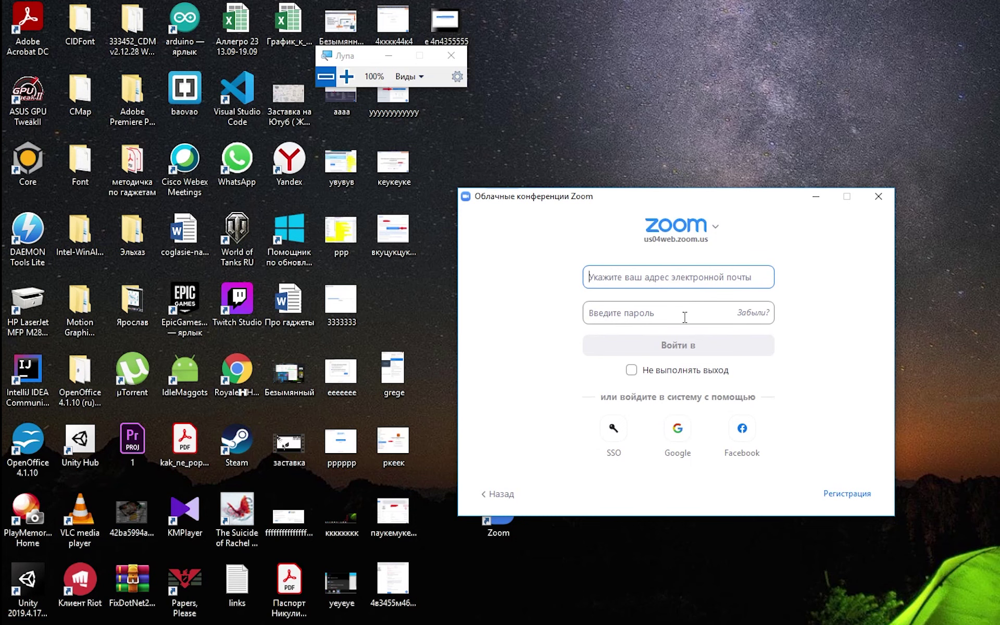
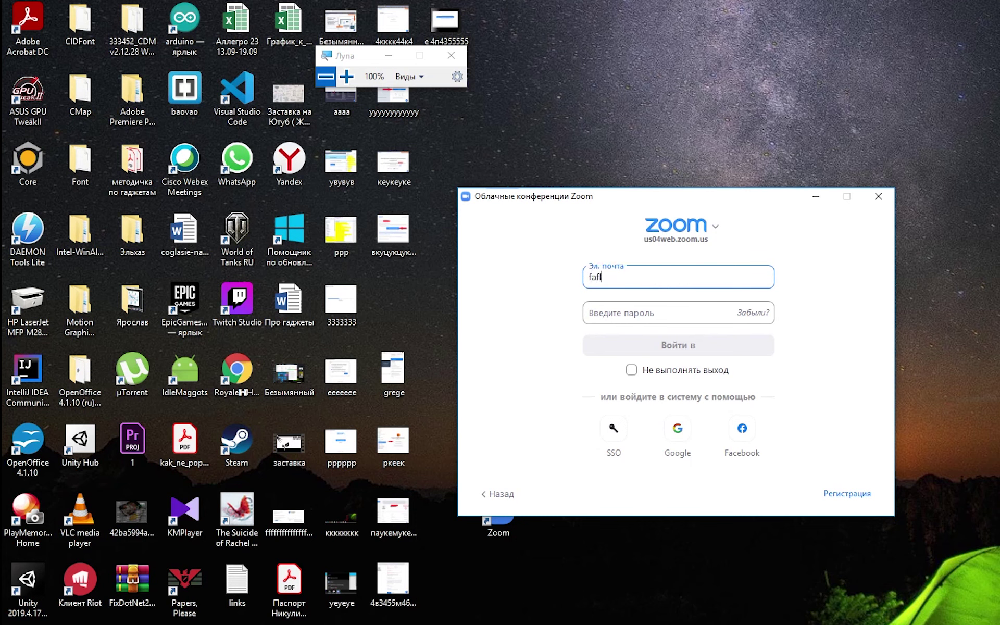
key("Tab")
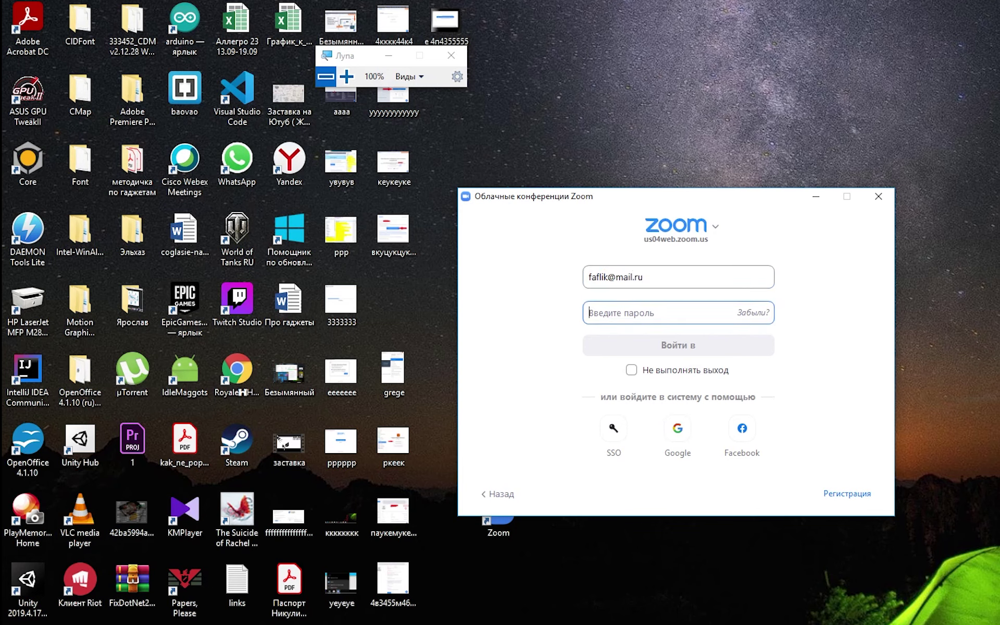
type("****")
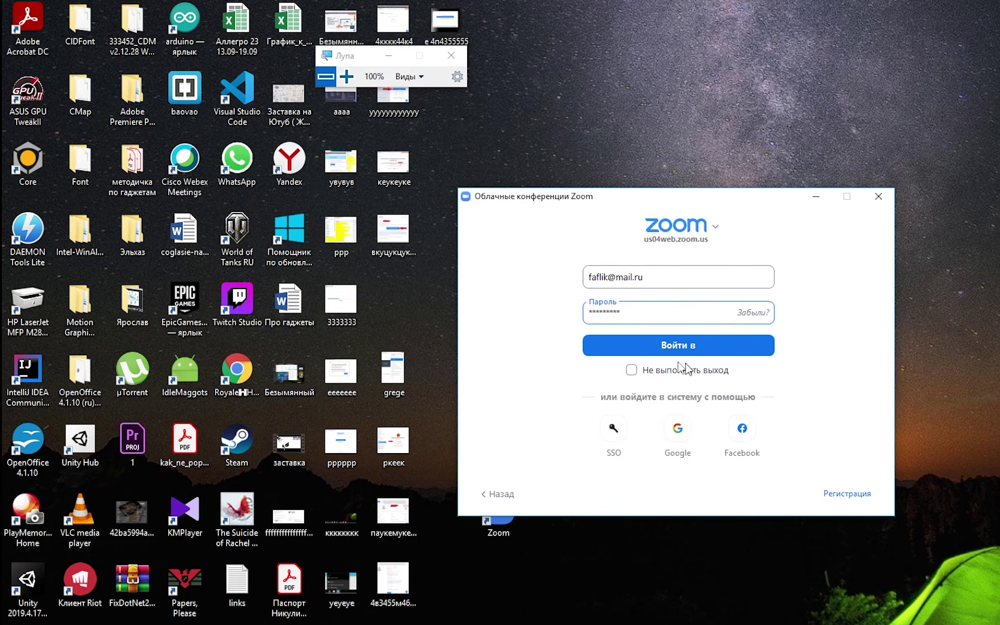
left_click(657, 350)
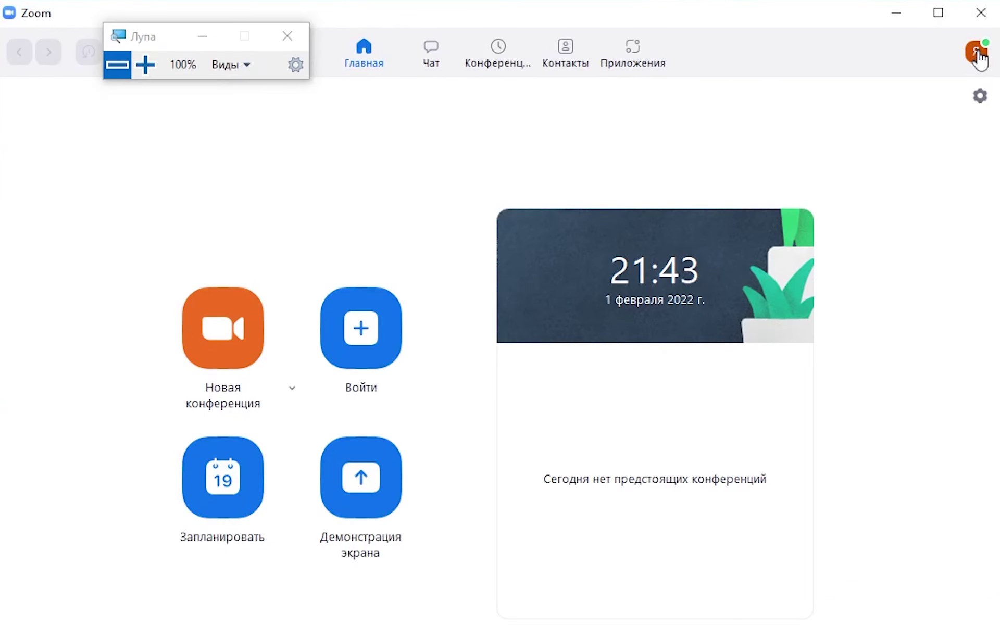
- Open Настройки from the avatar menu and show the Профиль page
left_click(977, 52)
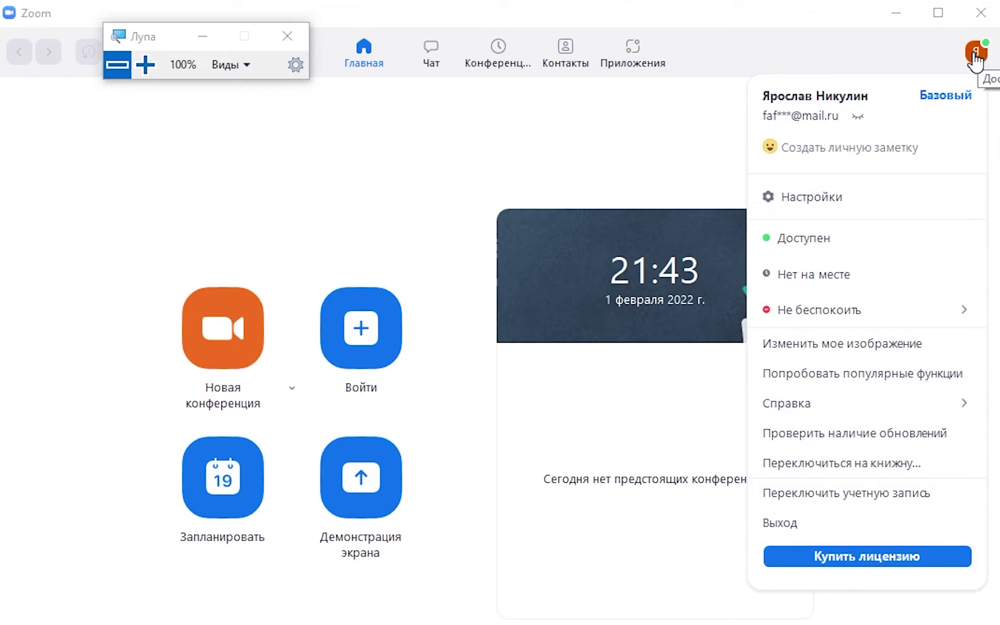
left_click(974, 56)
left_click(974, 57)
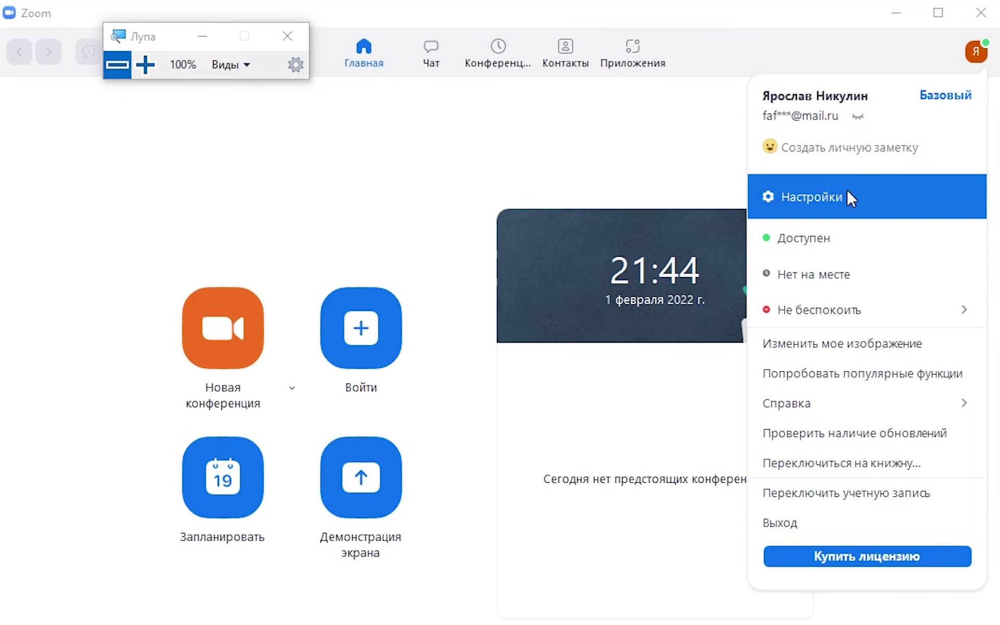
left_click(824, 197)
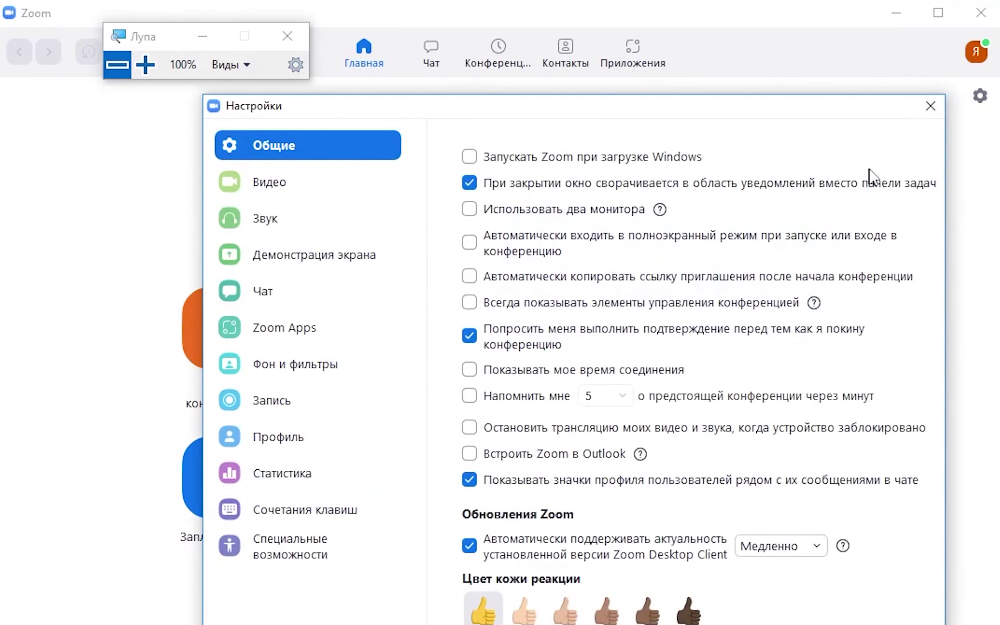
left_click(277, 448)
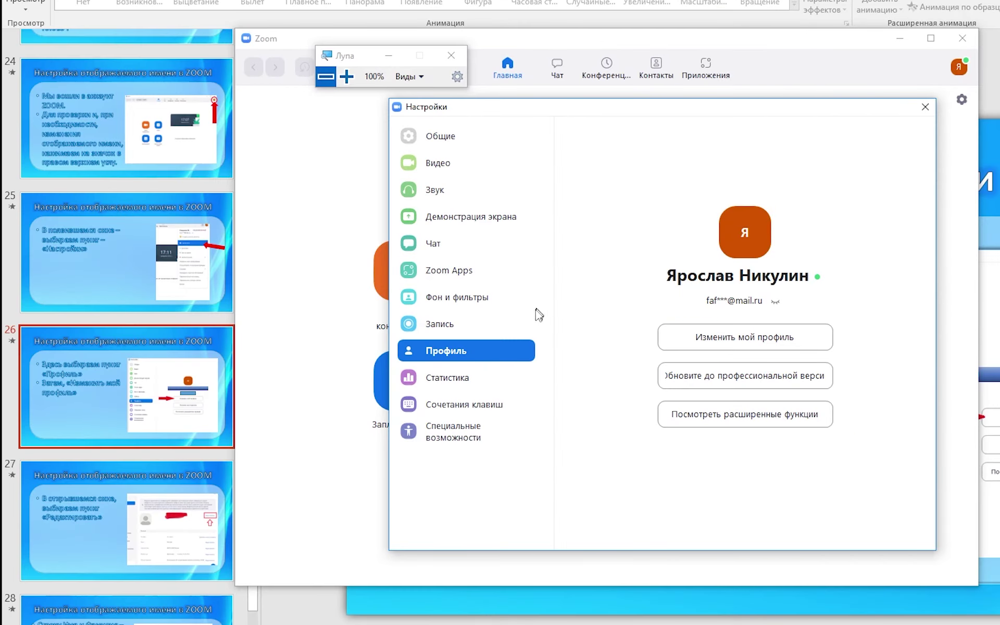
- Open the web portal profile at 200% magnification and start editing the name details
left_click(737, 340)
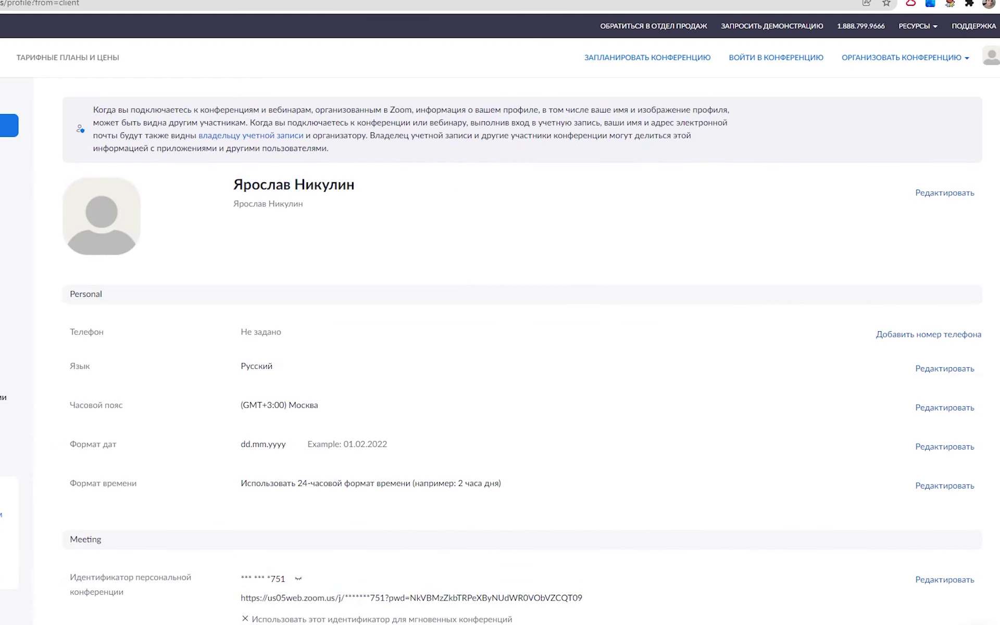
key("super+plus")
left_click(157, 120)
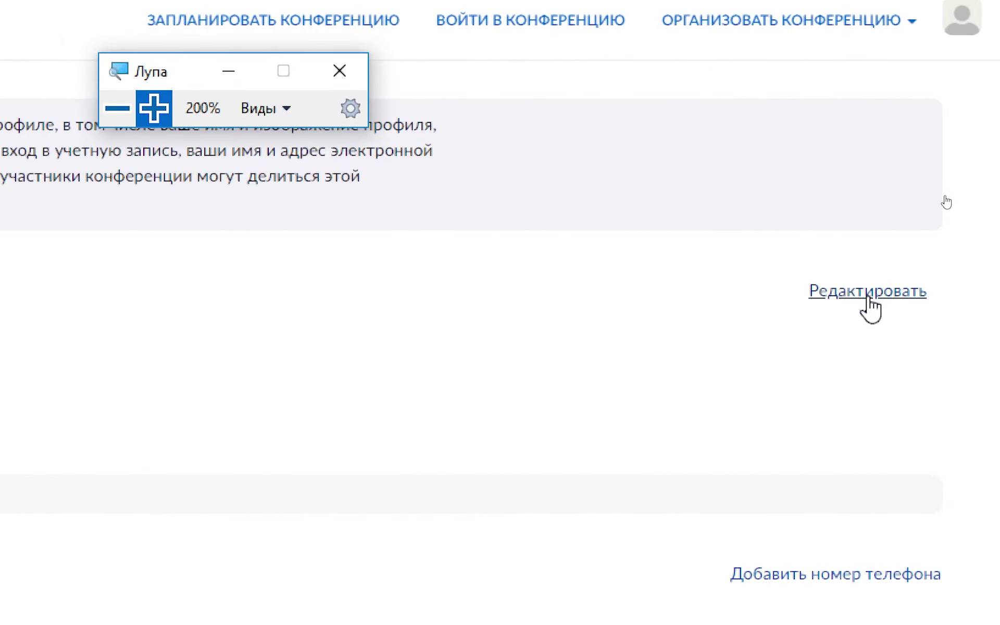
left_click(868, 301)
key("super+minus")
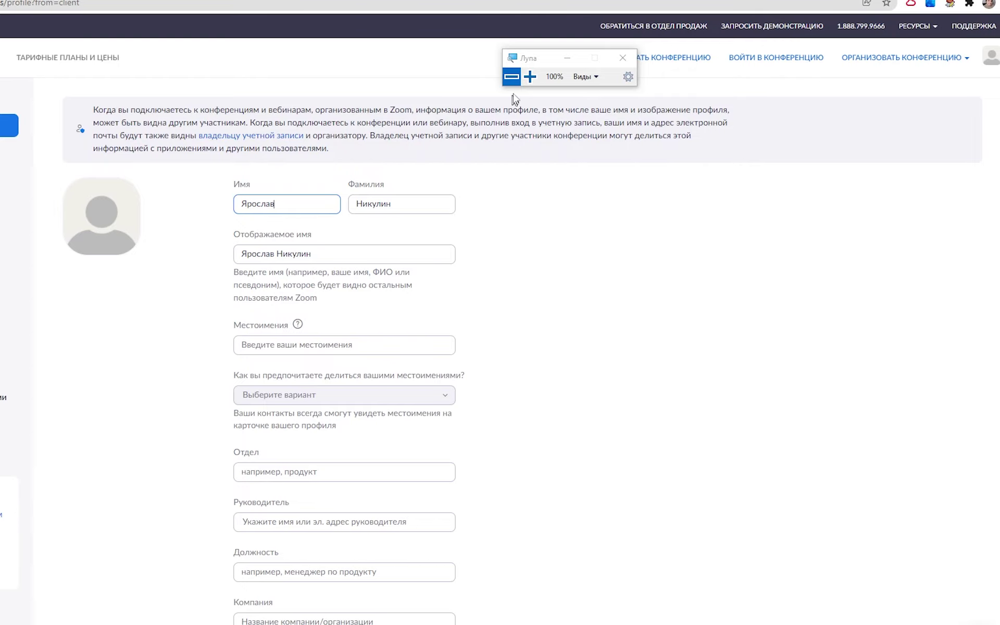
left_click(530, 77)
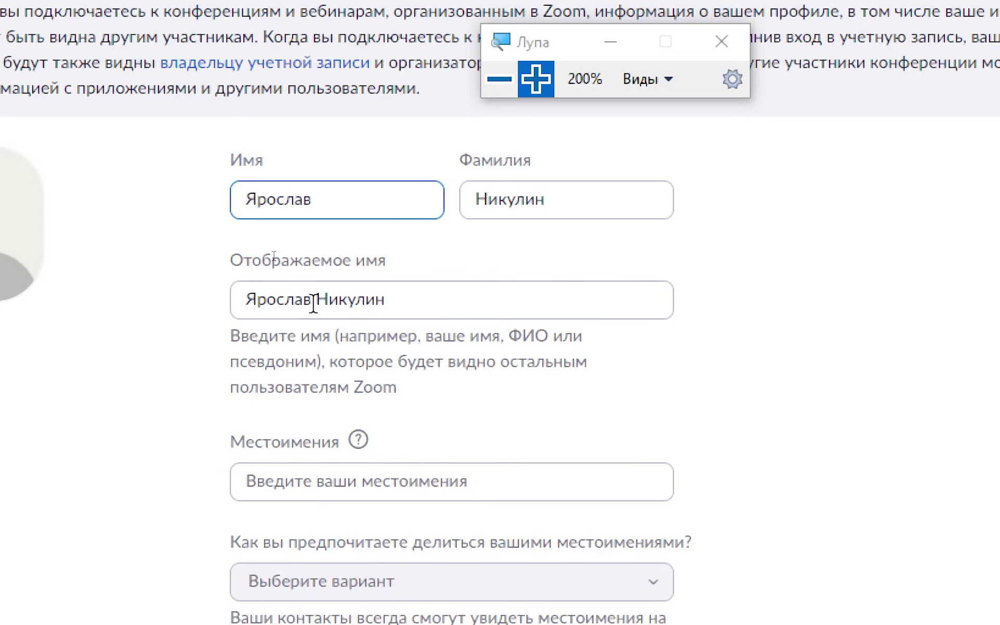
- Append the patronymic after the surname in the Отображаемое имя field
left_click(381, 299)
left_click_drag(384, 300, 193, 291)
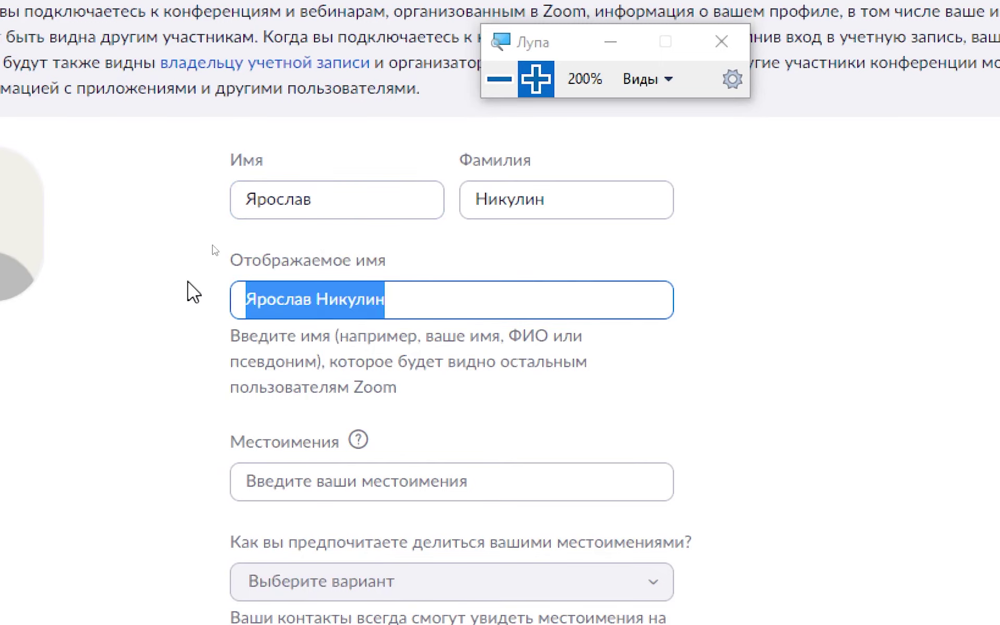
left_click(423, 300)
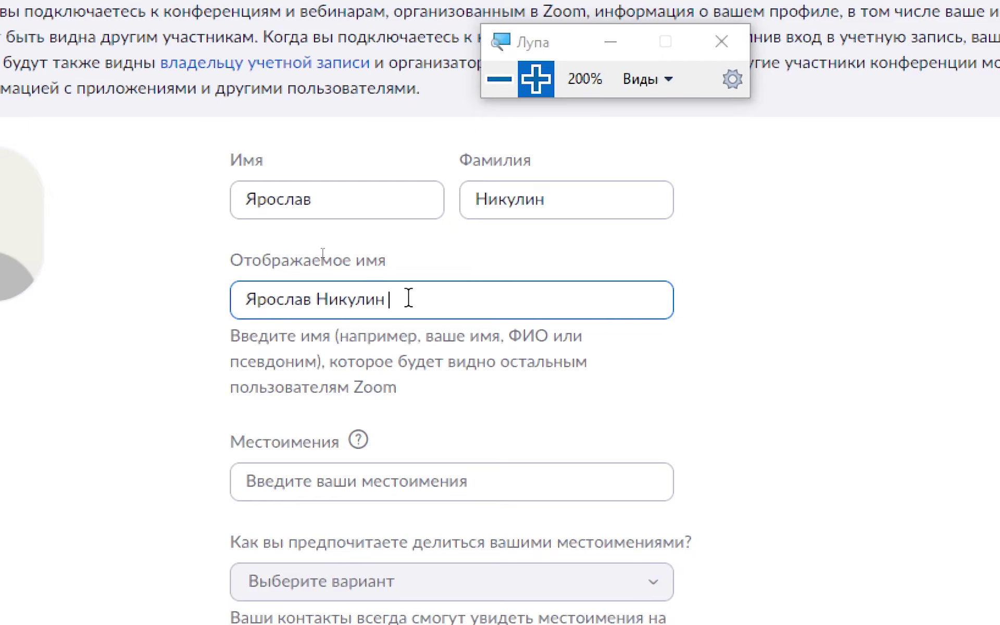
type("Владимирович")
- Save the updated profile with Сохранить and turn off screen magnification
left_click(499, 78)
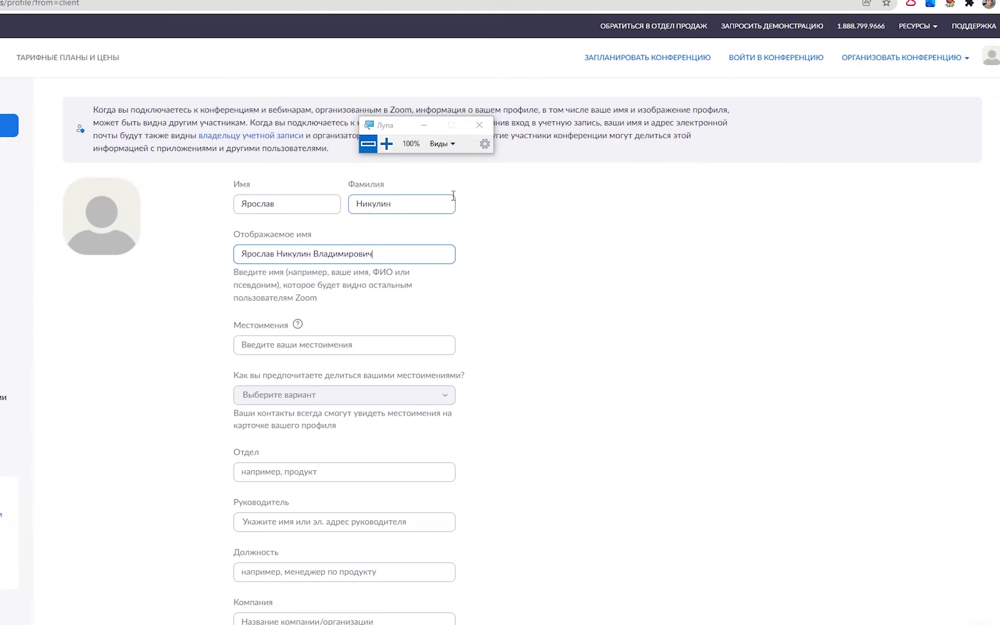
left_click(386, 144)
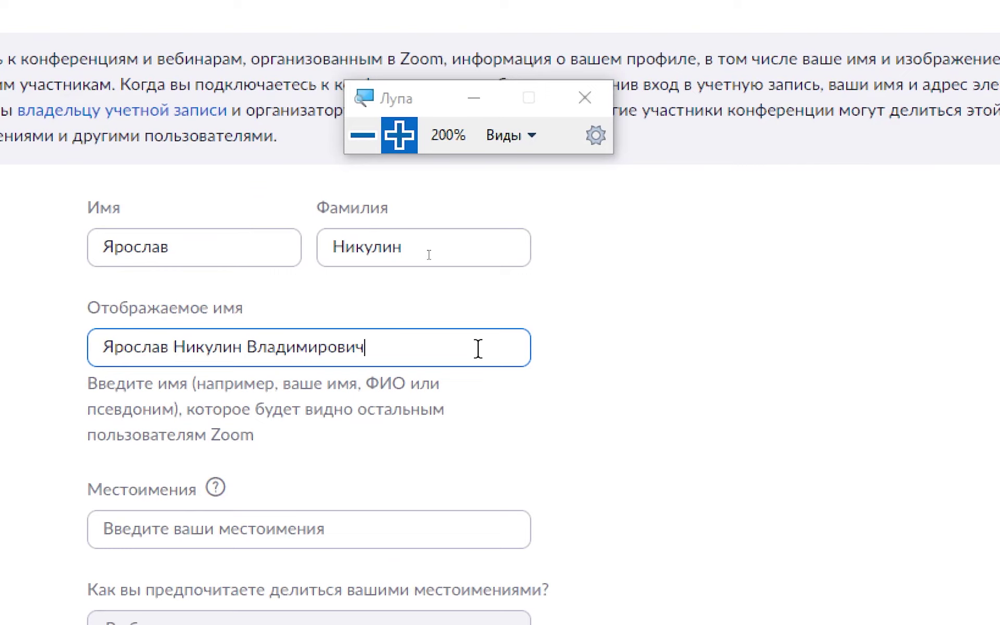
scroll(312, 271, "down", 5)
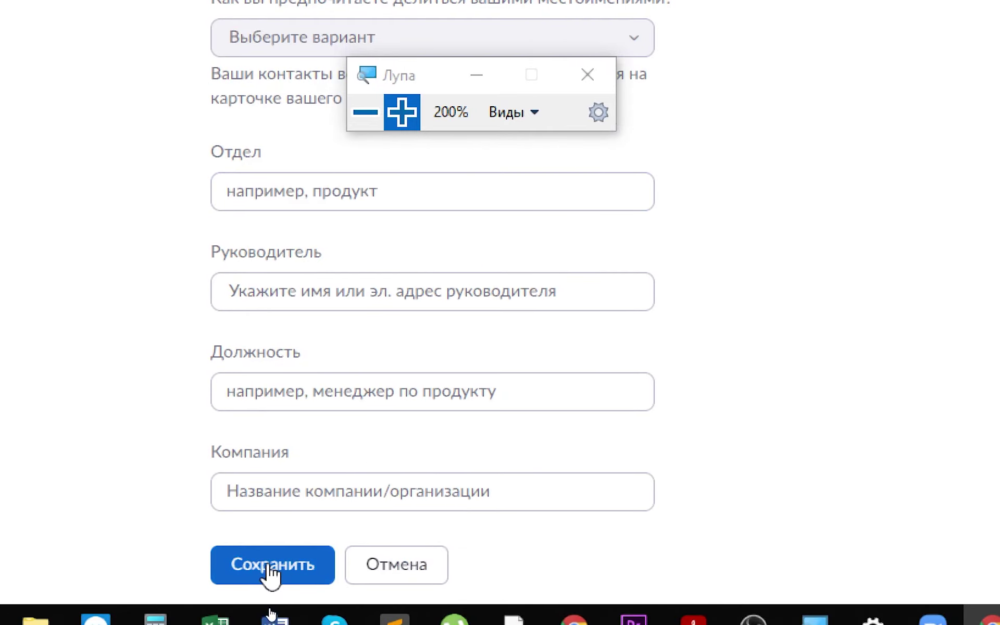
left_click(272, 568)
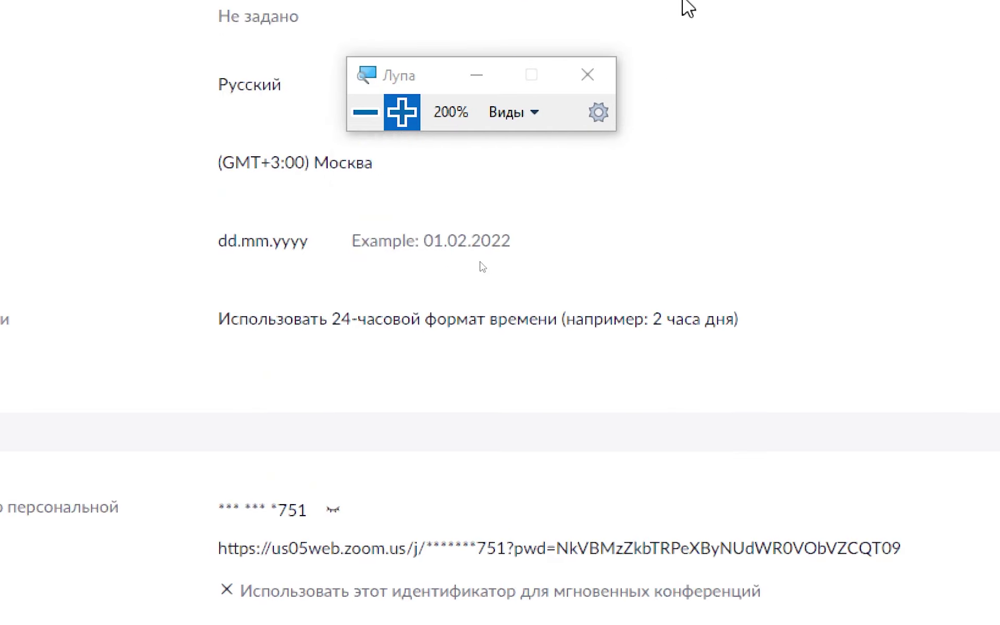
key("super+Escape")
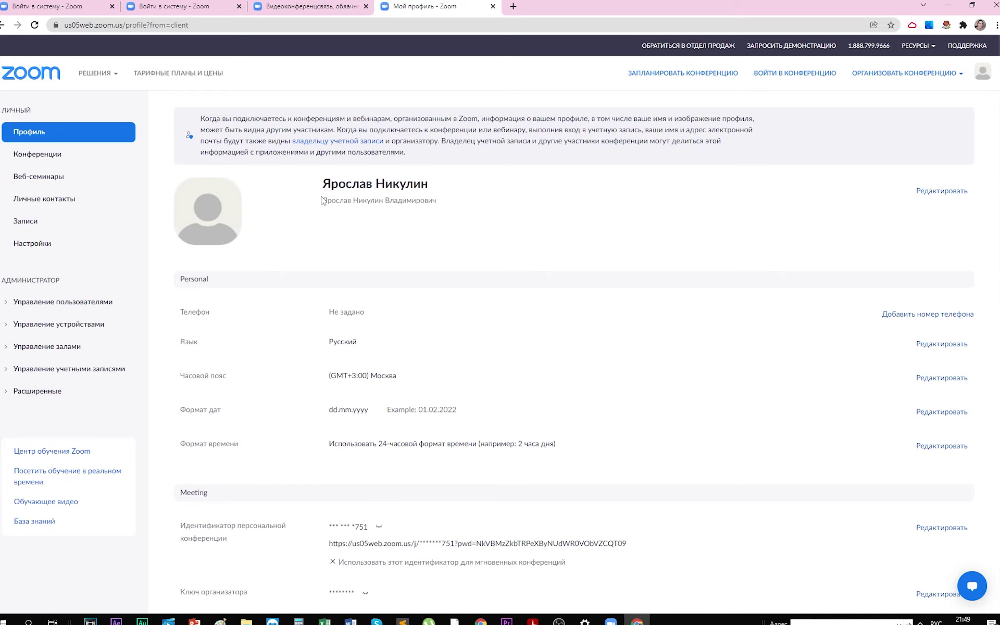
left_click_drag(322, 201, 448, 205)
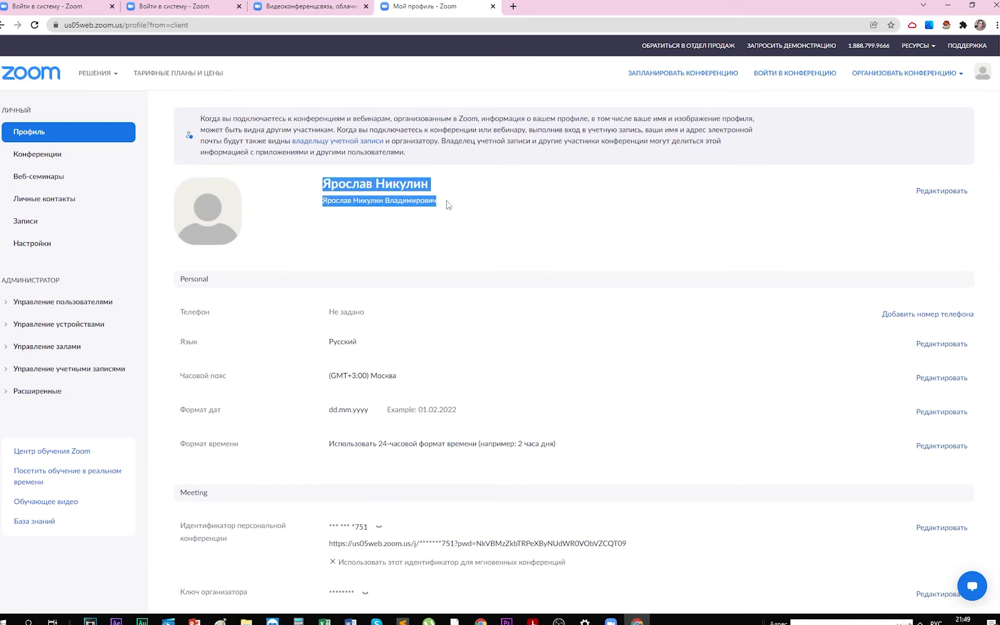
left_click(477, 237)
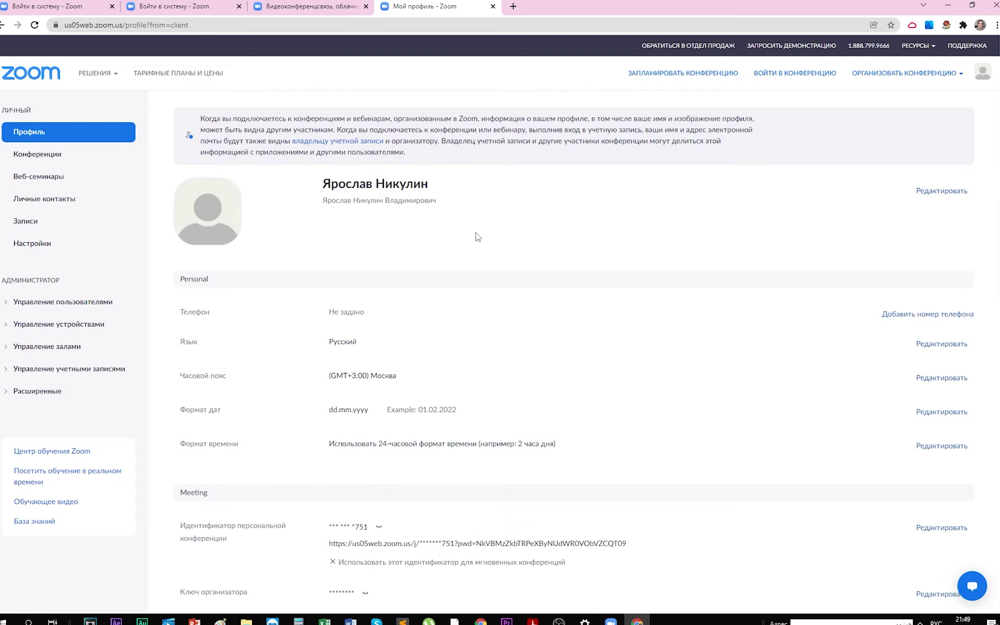